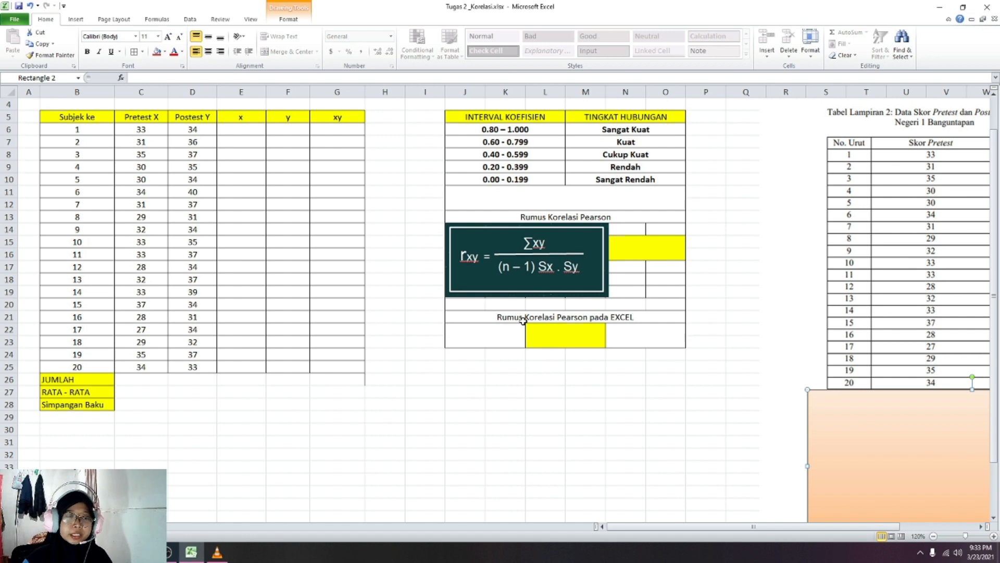
# Total the Pretest X scores in C26 of the JUMLAH row with SUM over C6:C25
pyautogui.click(138, 380)
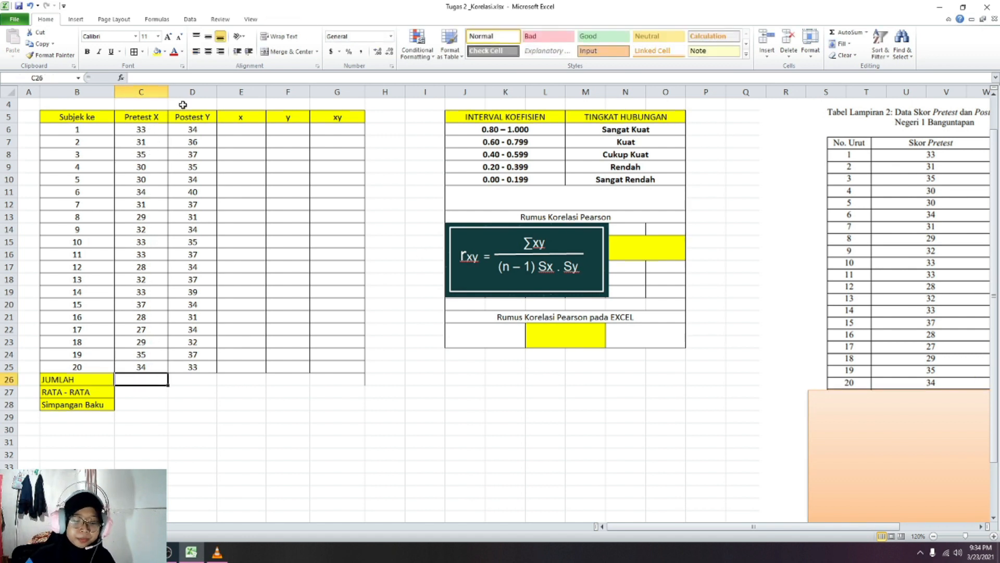
pyautogui.write('=SUM')
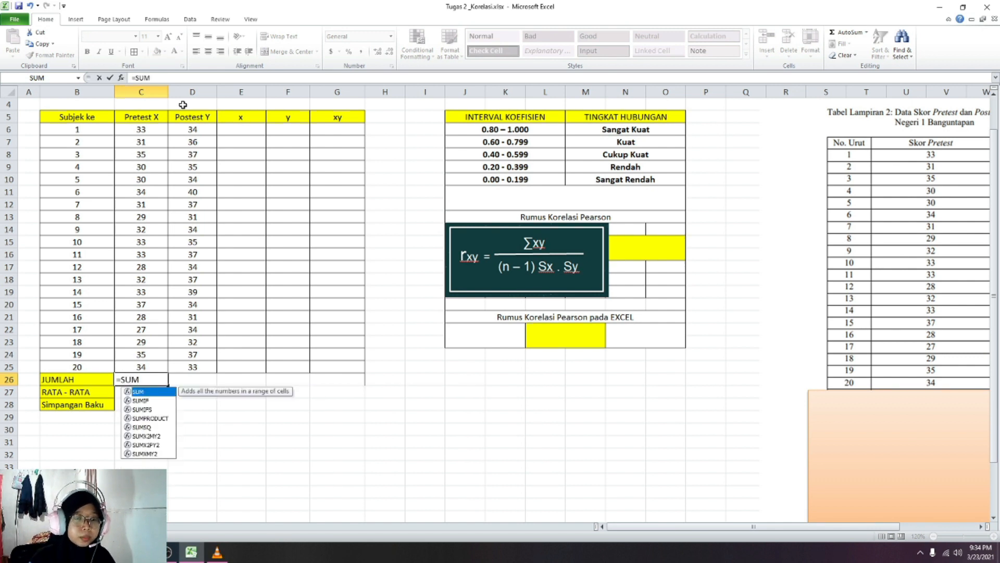
pyautogui.write('(')
pyautogui.moveTo(161, 130); pyautogui.dragTo(141, 367)
pyautogui.press('Return')
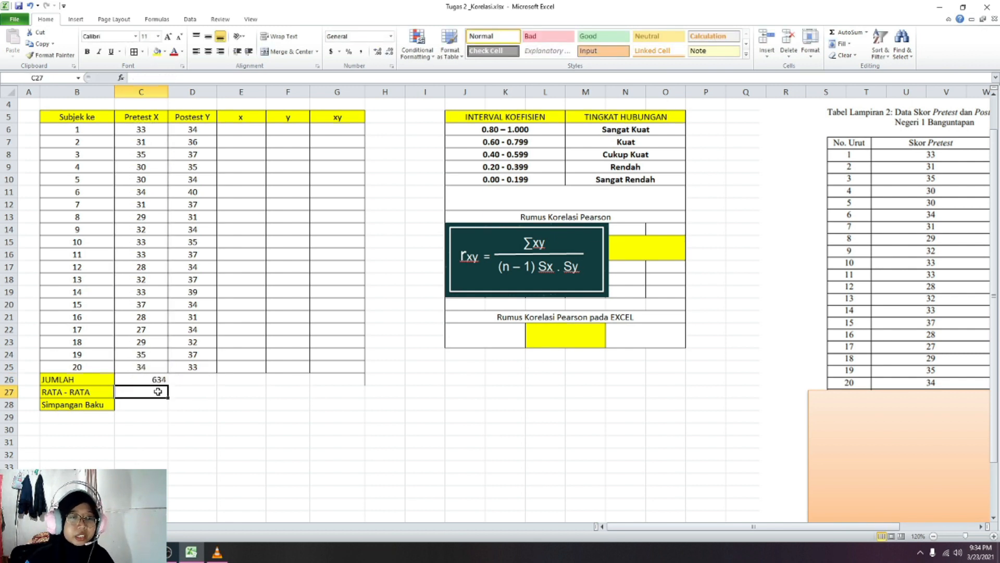
# Calculate the mean of the Pretest X scores in C27 with AVERAGE over C6:C25
pyautogui.write('=AVE')
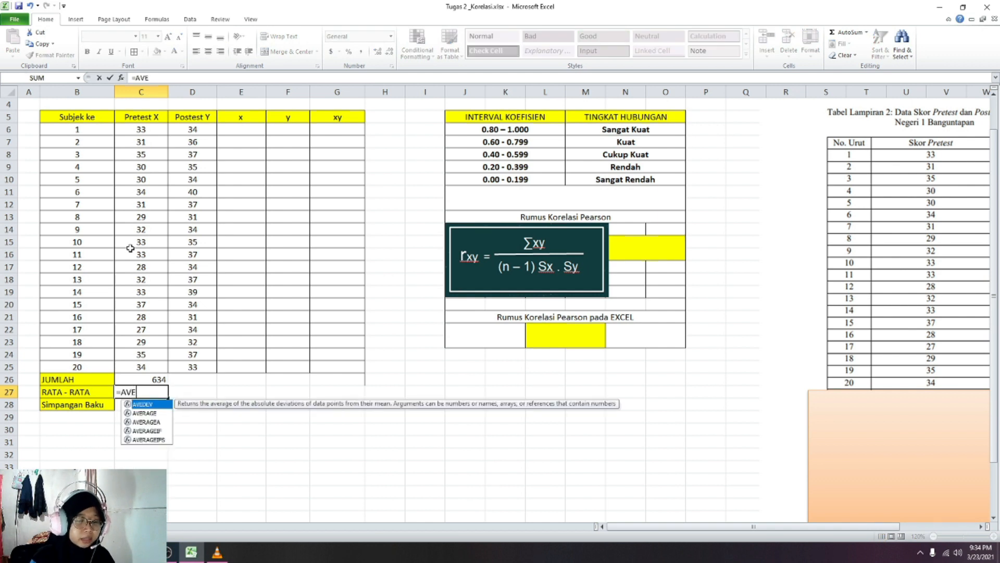
pyautogui.write('RAGE')
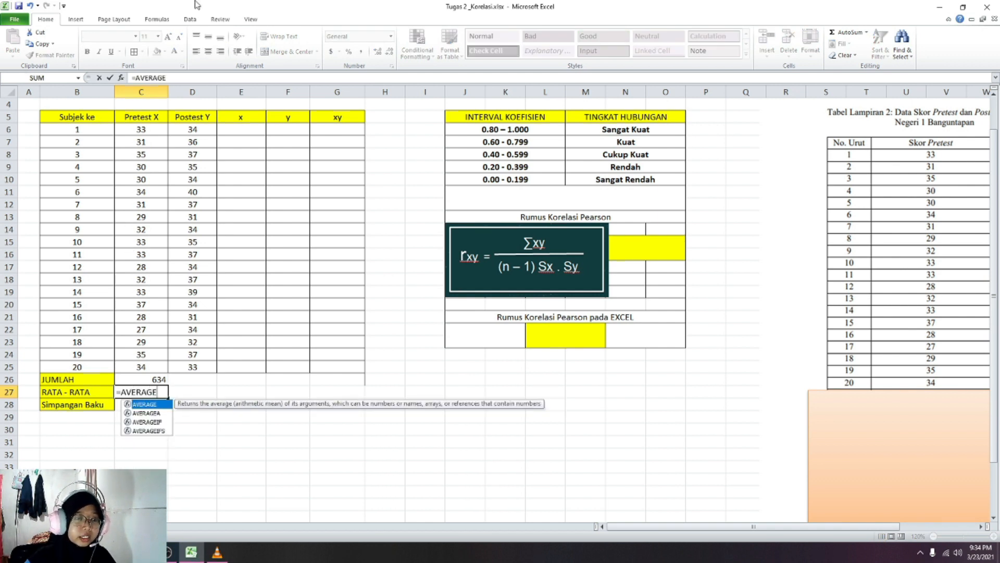
pyautogui.write('(')
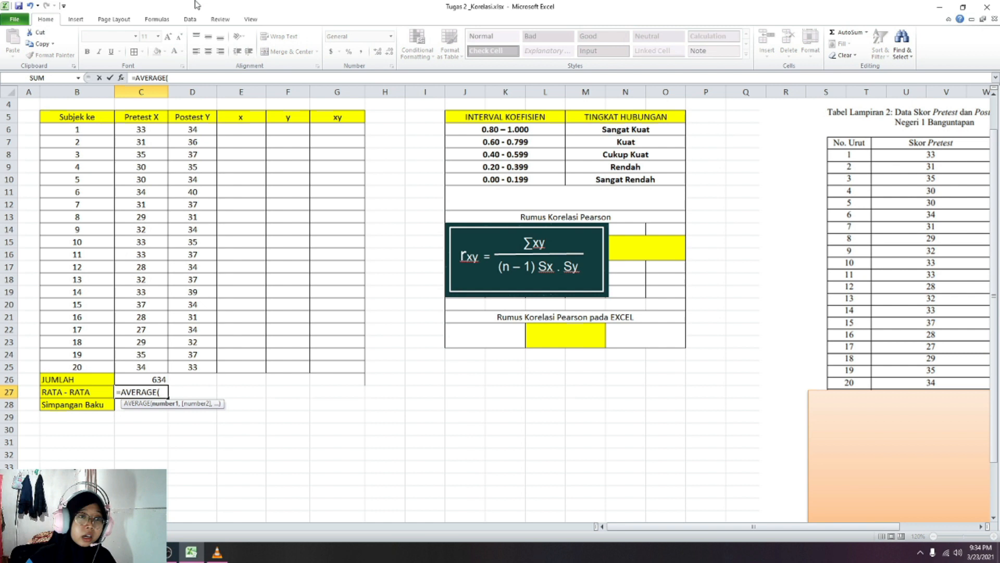
pyautogui.moveTo(139, 129); pyautogui.dragTo(145, 366)
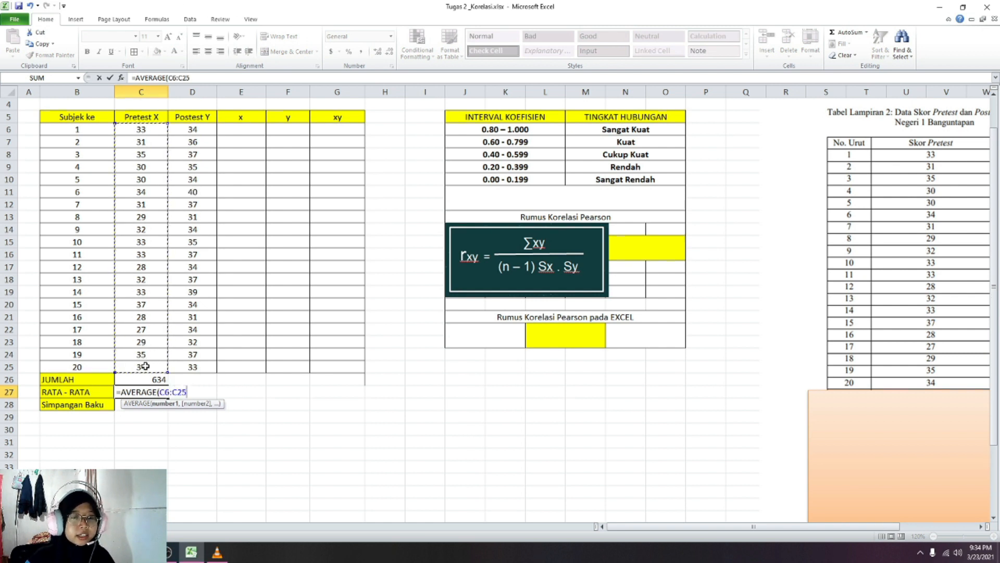
pyautogui.press('Return')
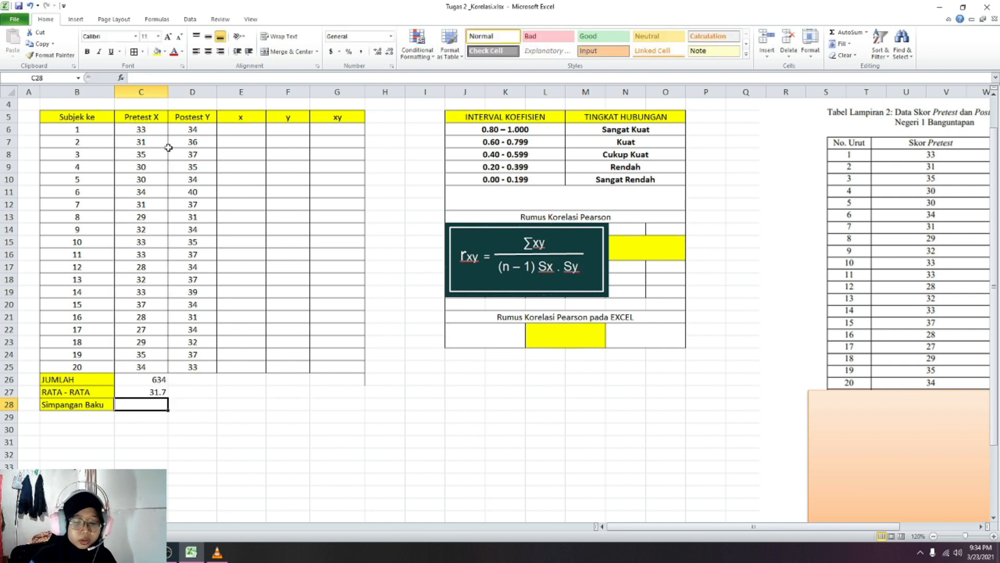
# Calculate the standard deviation of the Pretest X scores in C28 with STDEV over C6:C25
pyautogui.write('=ST')
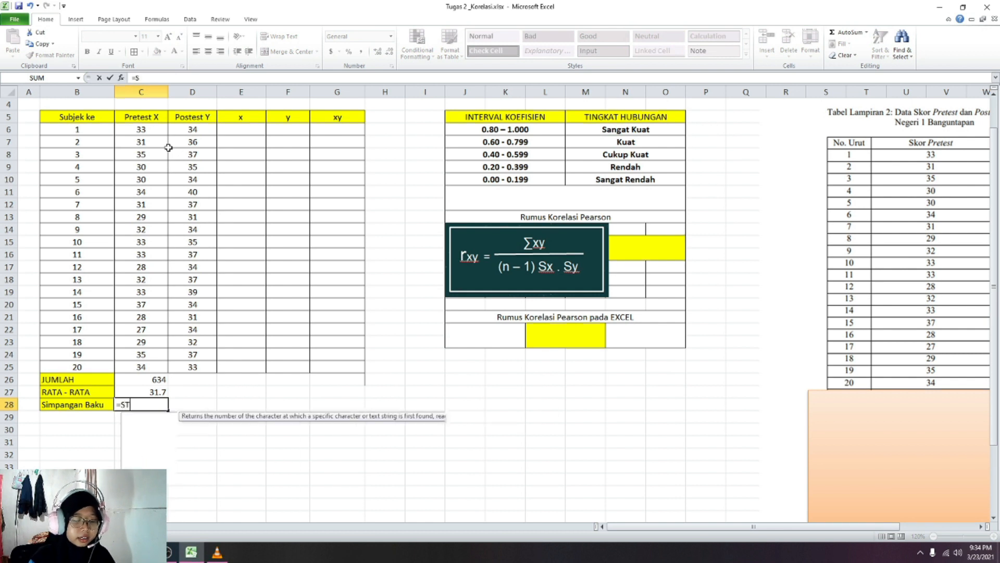
pyautogui.write('DEV(')
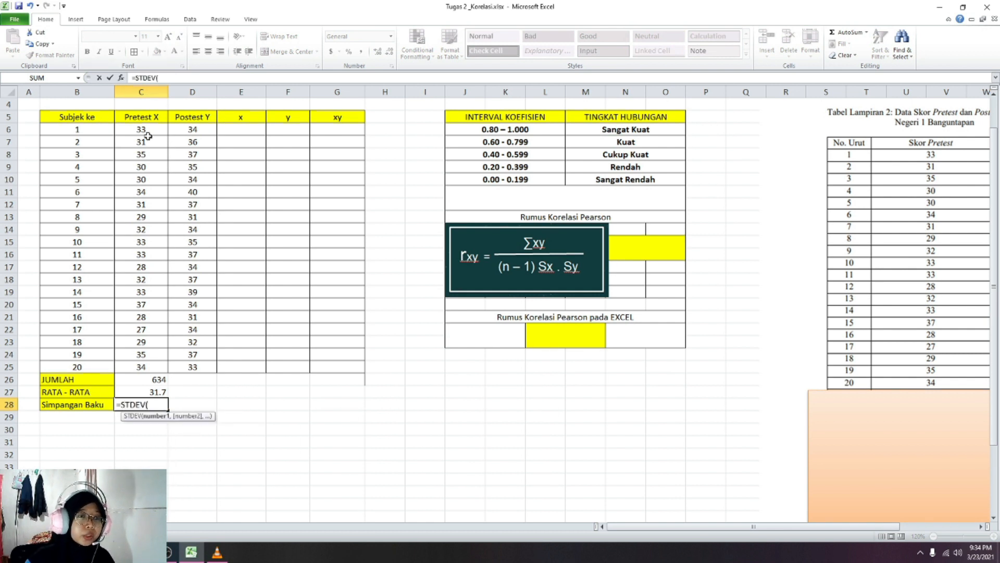
pyautogui.moveTo(145, 131); pyautogui.dragTo(146, 367)
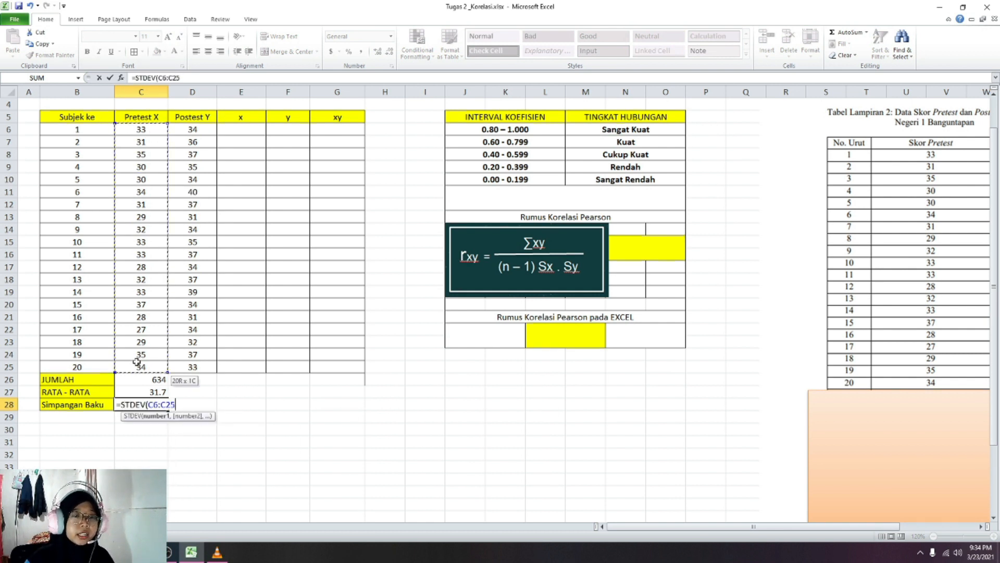
pyautogui.press('Return')
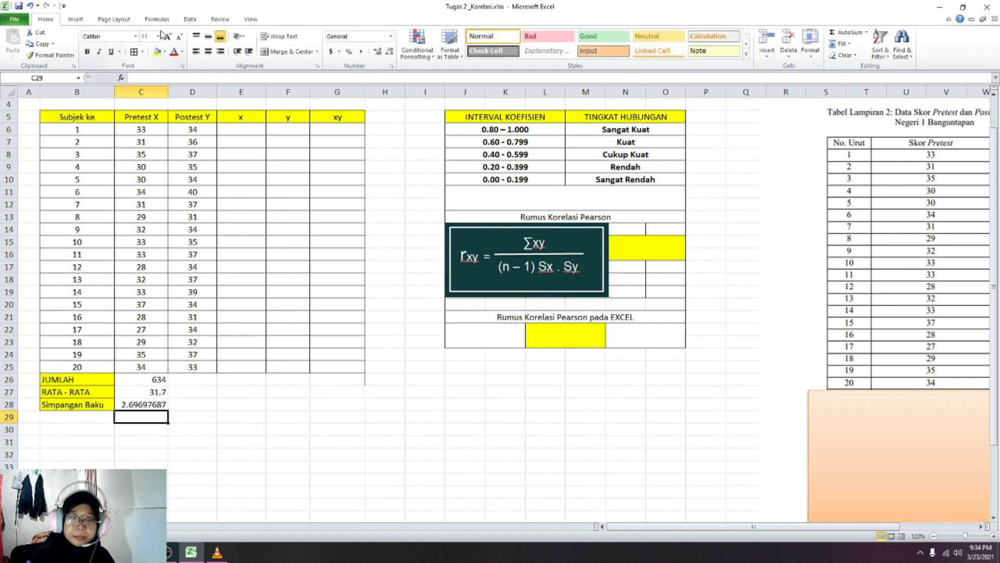
# Total the Postest Y scores in D26 of the JUMLAH row with SUM over D6:D25
pyautogui.click(191, 383)
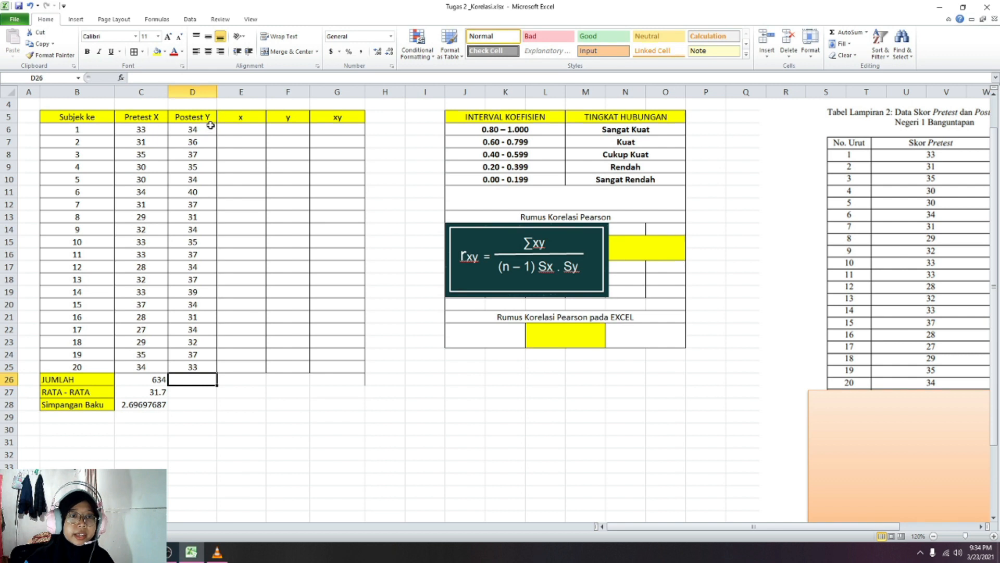
pyautogui.write('=S')
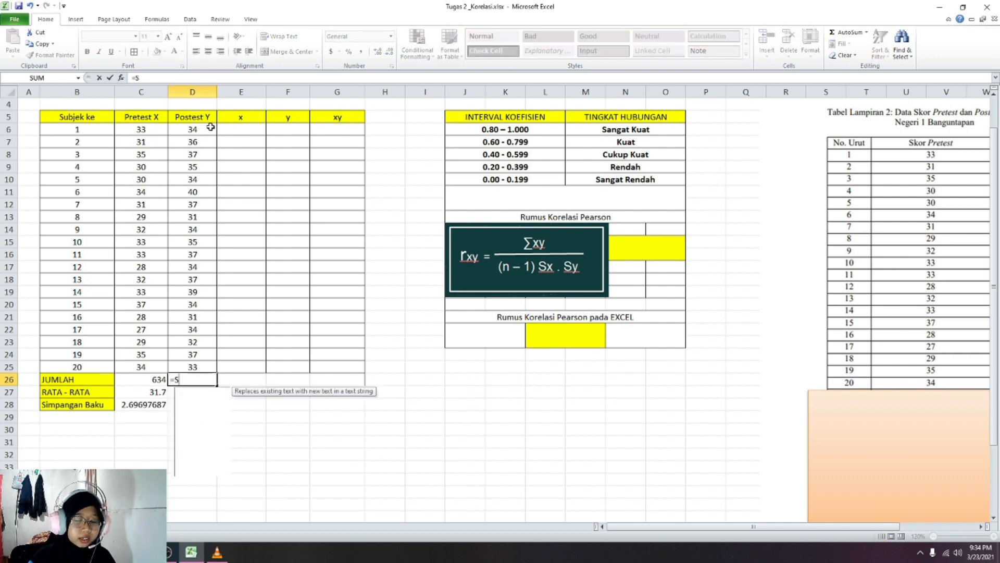
pyautogui.write('UM(')
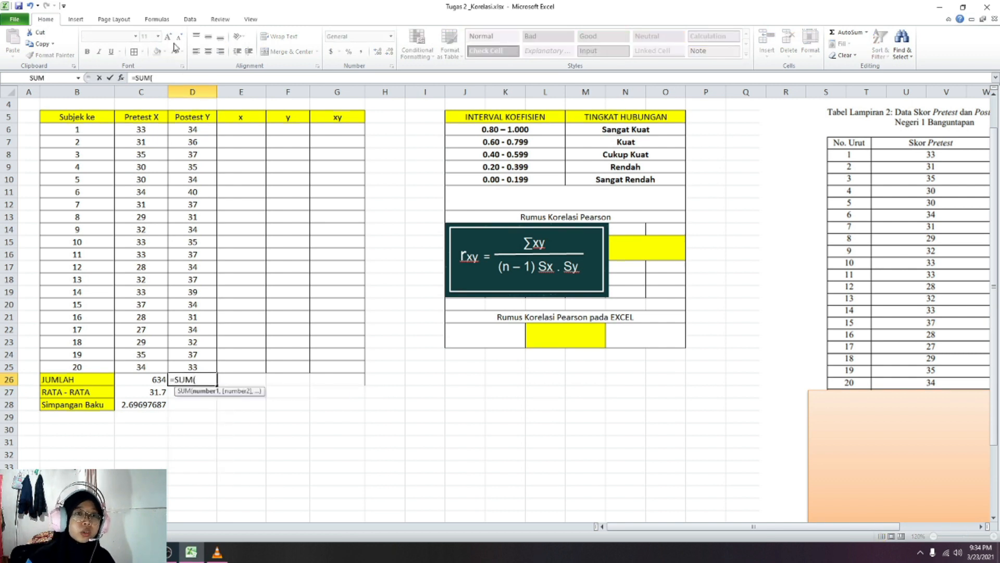
pyautogui.moveTo(191, 126); pyautogui.dragTo(190, 366)
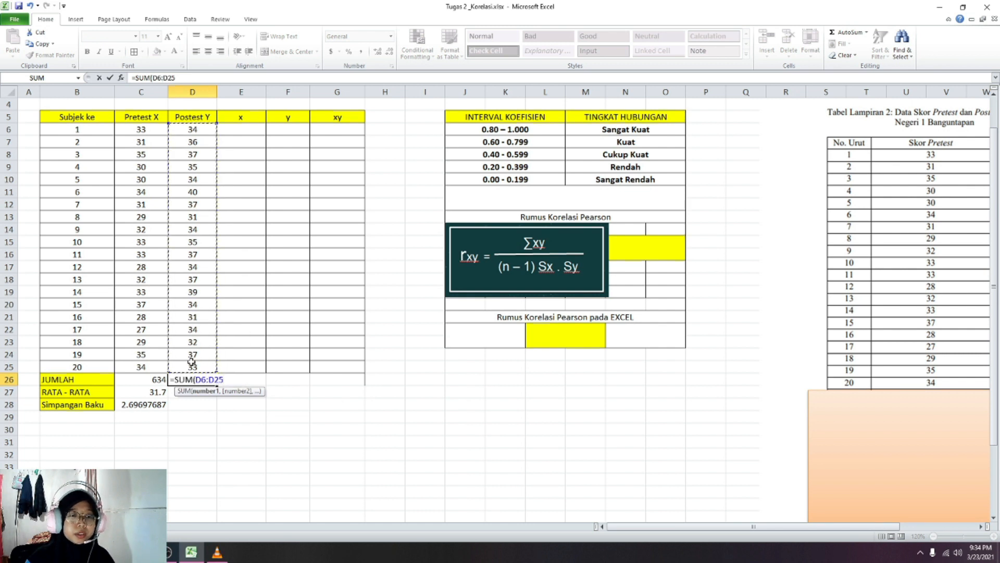
pyautogui.press('Return')
# Calculate the mean of the Postest Y scores in D27 with AVERAGE over D6:D25
pyautogui.write('=AVERAGE')
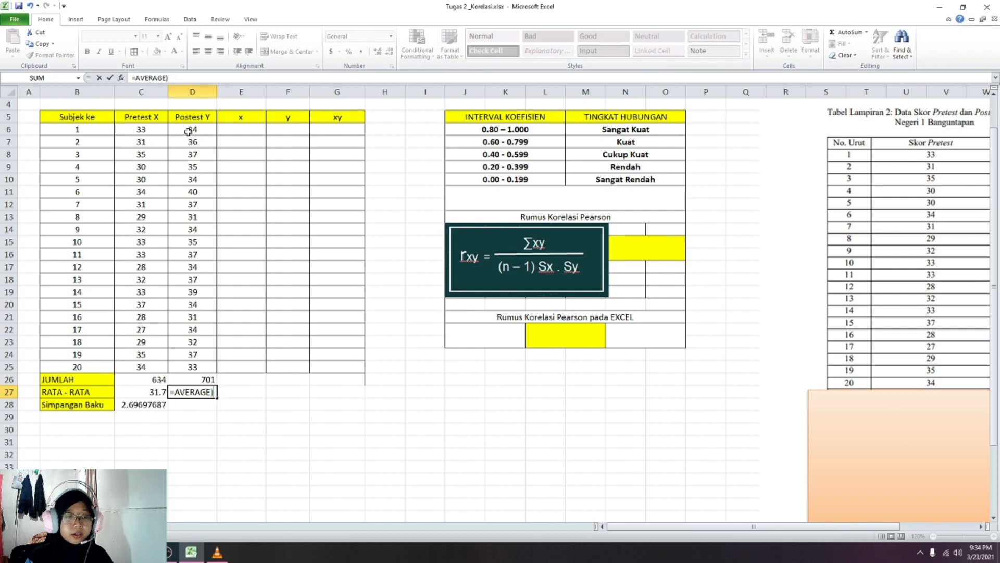
pyautogui.write('(')
pyautogui.moveTo(204, 133); pyautogui.dragTo(198, 364)
pyautogui.press('Return')
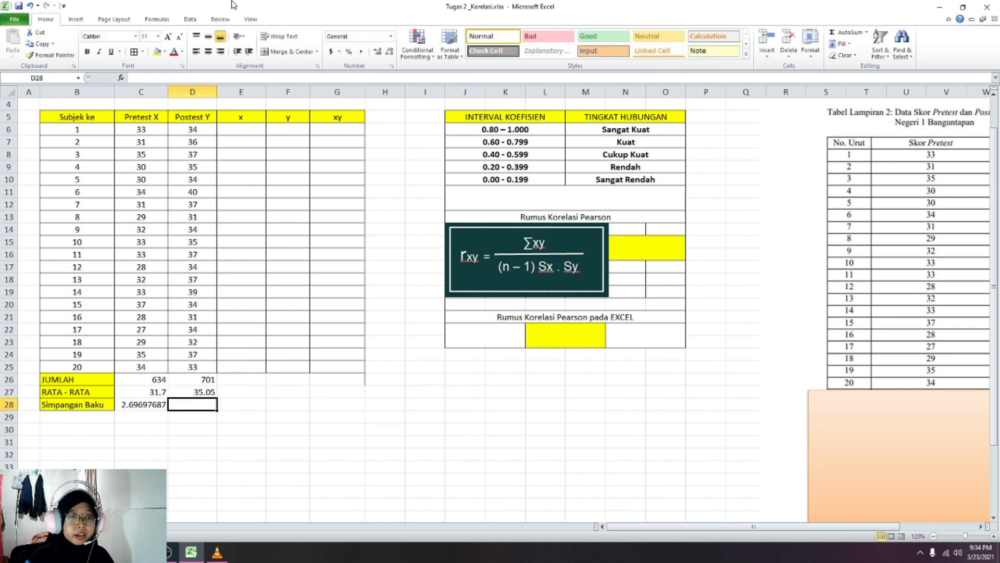
# Calculate the standard deviation of the Postest Y scores in D28 with STDEV over D6:D25
pyautogui.write('=ST')
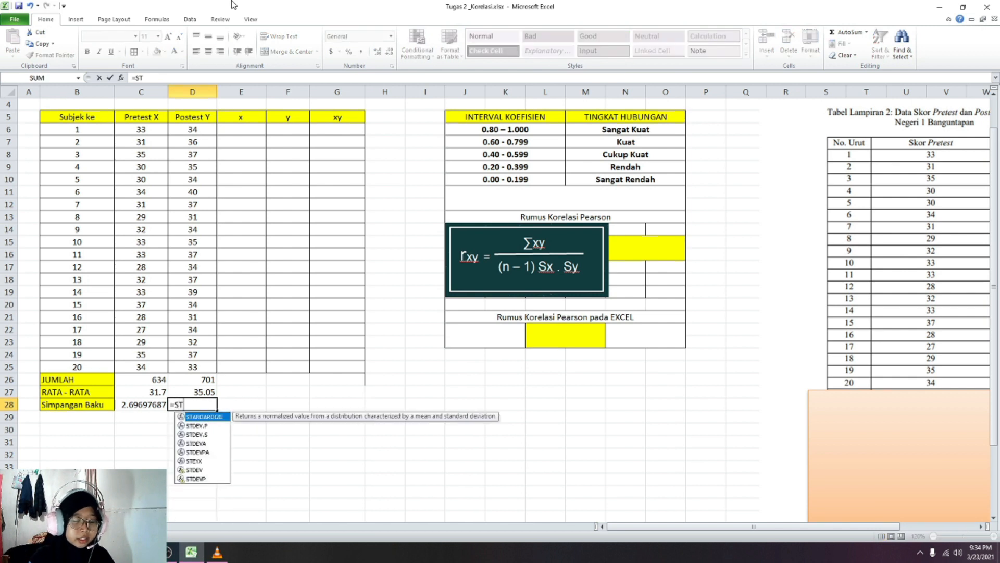
pyautogui.write('DEV(')
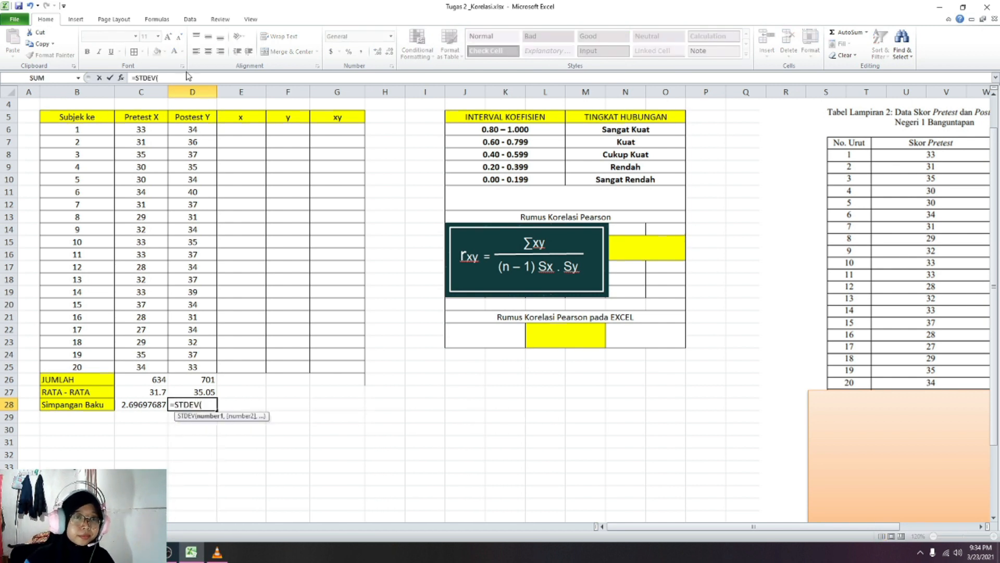
pyautogui.moveTo(173, 127); pyautogui.dragTo(205, 371)
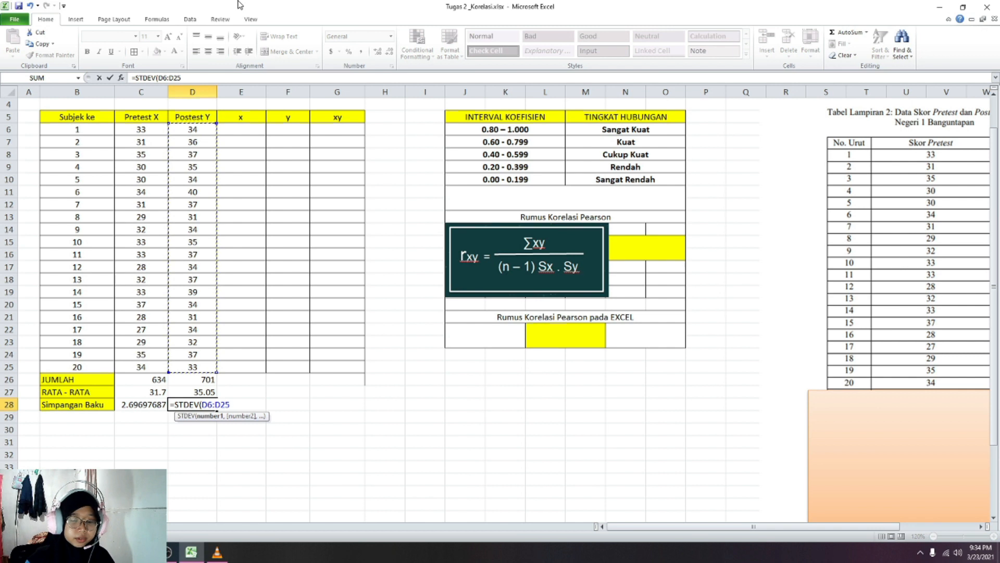
pyautogui.press('Return')
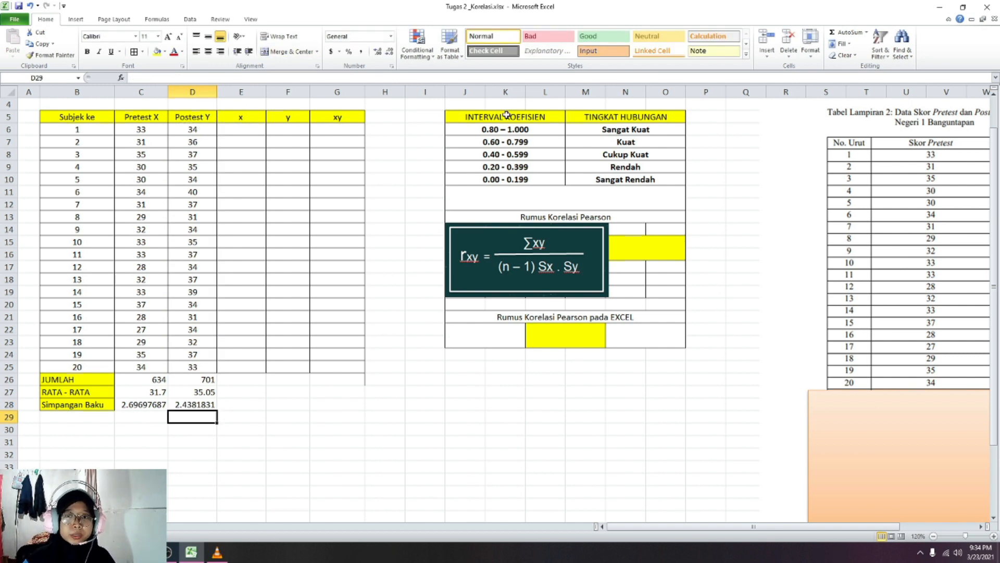
# Write the formula =C6-C27 in E6 of the x column, subtracting the pretest mean from the first score
pyautogui.click(148, 131)
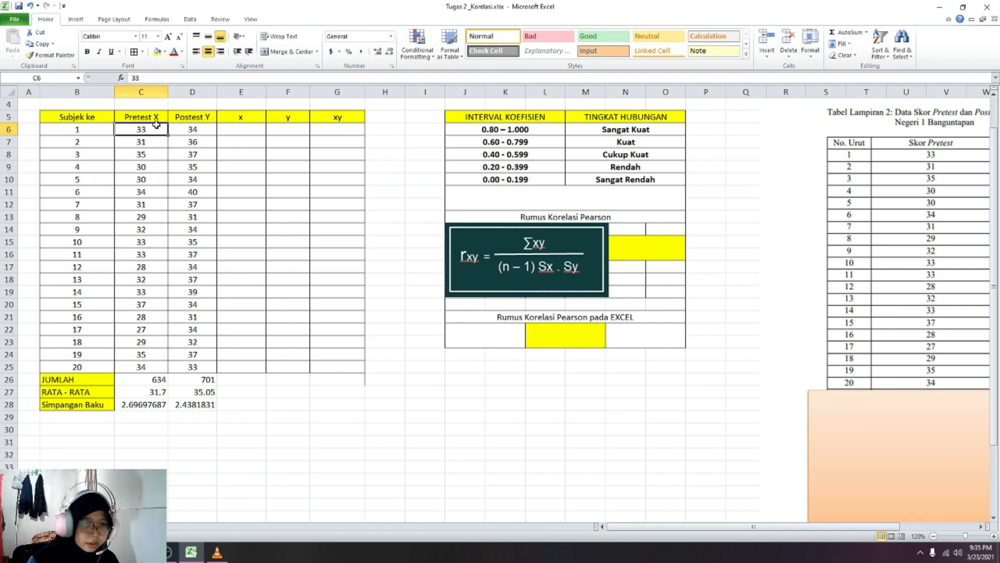
pyautogui.click(249, 129)
pyautogui.write('=')
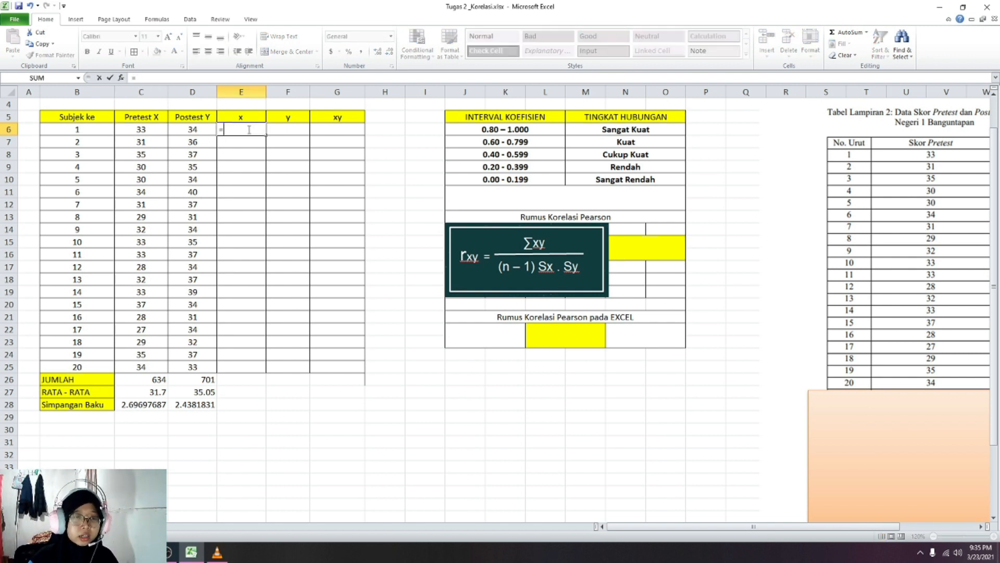
pyautogui.click(139, 131)
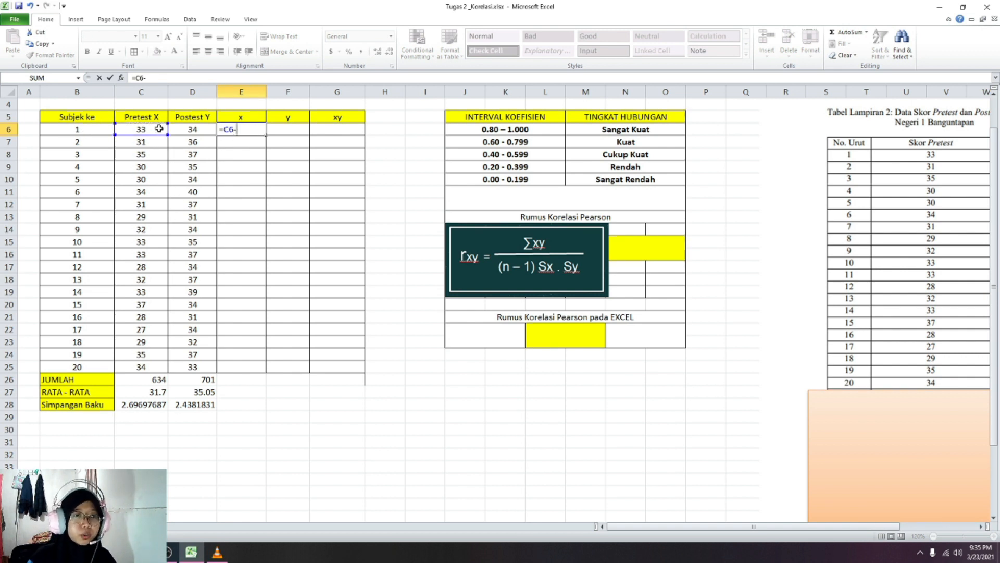
pyautogui.click(141, 392)
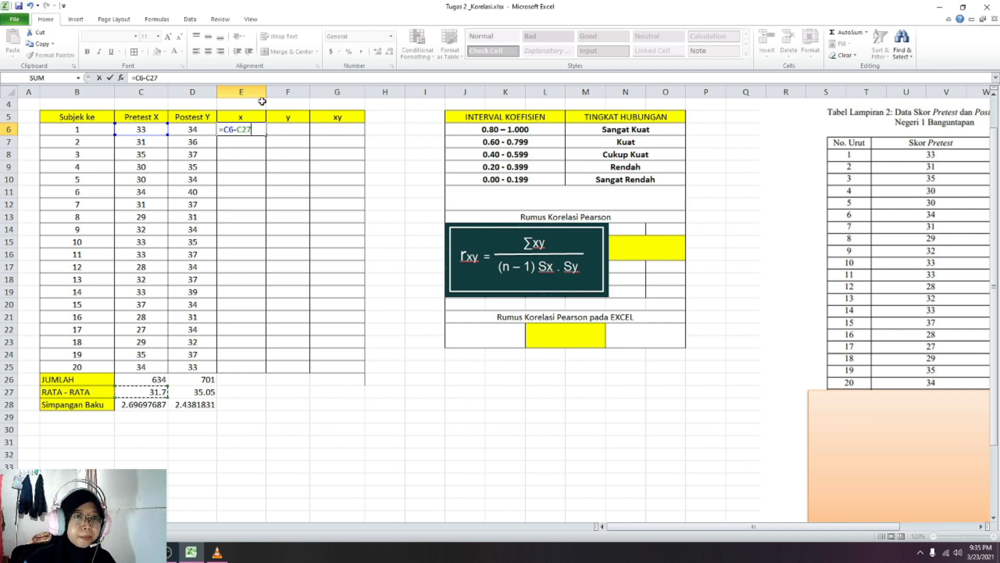
# Make the mean reference in E6 absolute as $C$27 and fill the formula down the x column to E25
pyautogui.click(242, 131)
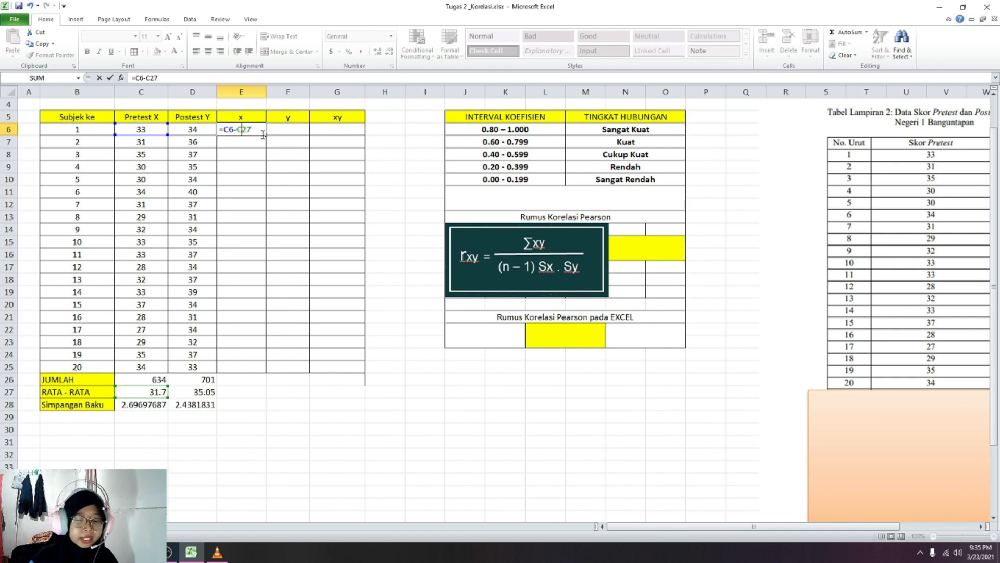
pyautogui.write('$')
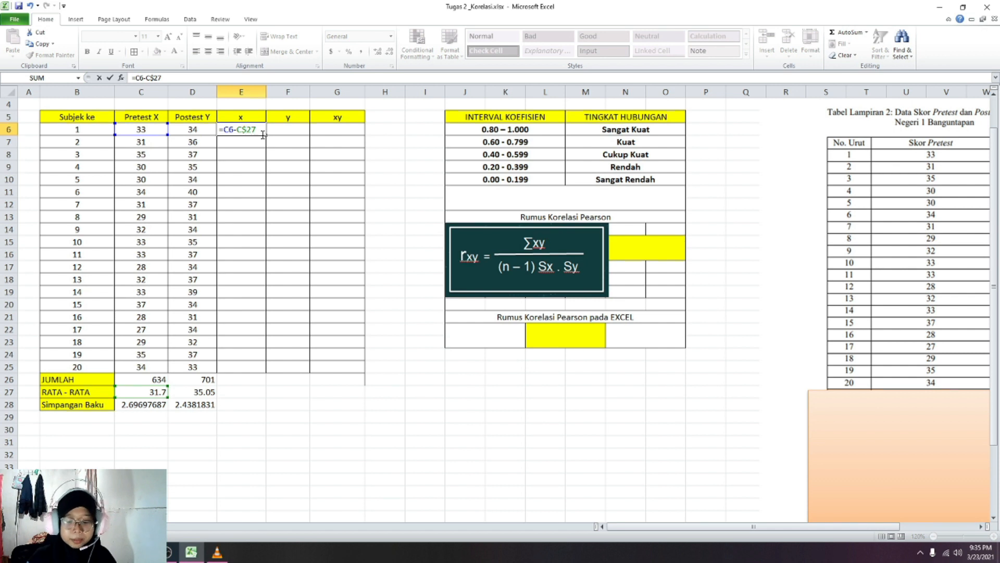
pyautogui.press('Left')
pyautogui.press('Left')
pyautogui.write('$')
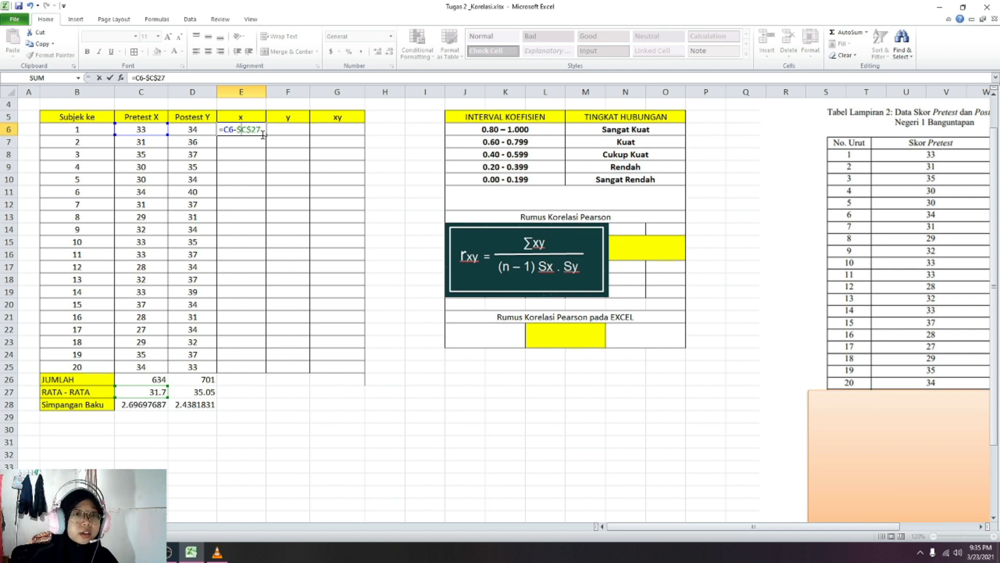
pyautogui.press('Return')
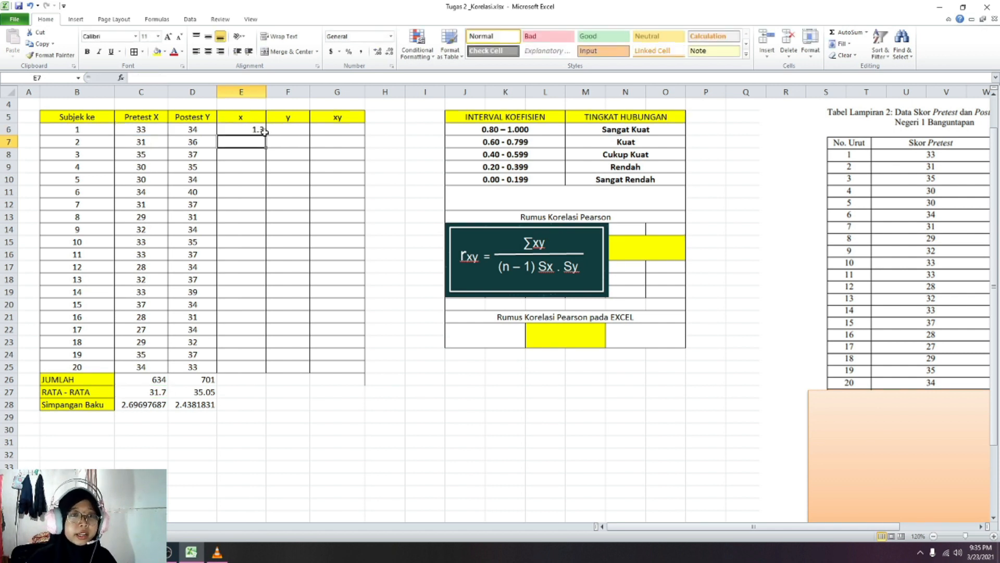
pyautogui.click(260, 130)
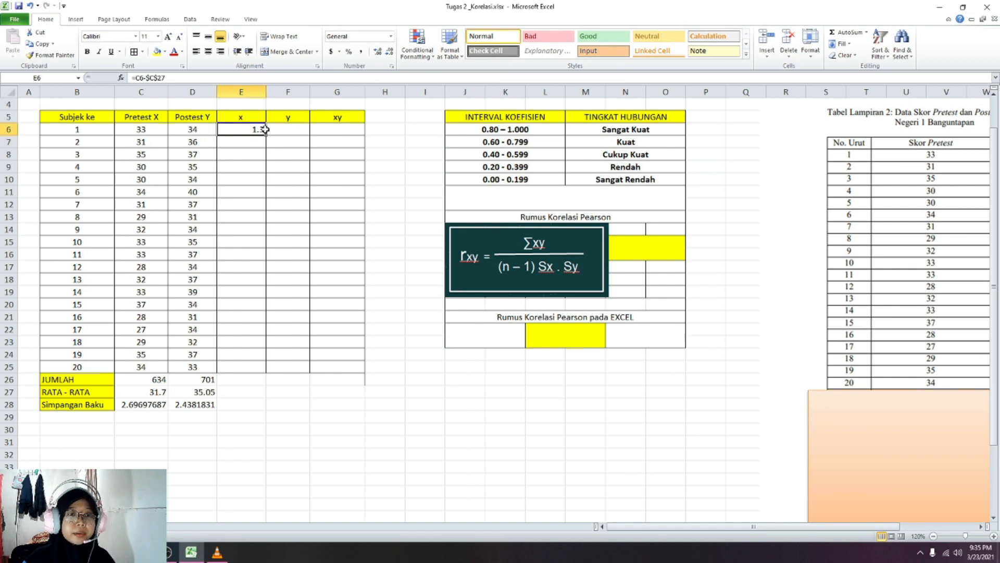
pyautogui.moveTo(265, 137); pyautogui.dragTo(276, 373)
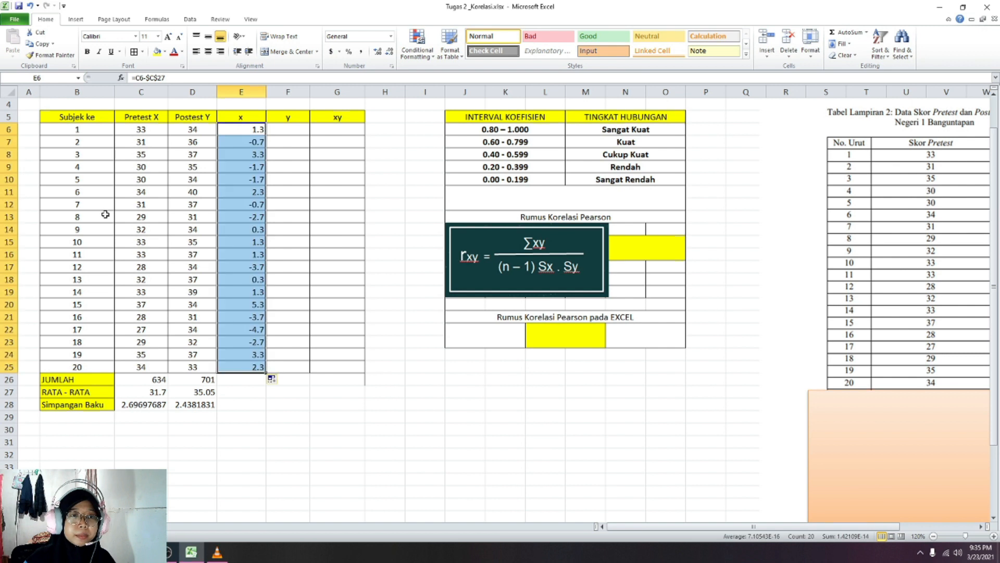
pyautogui.click(166, 144)
pyautogui.click(176, 146)
pyautogui.click(153, 153)
pyautogui.click(196, 165)
pyautogui.click(161, 178)
pyautogui.moveTo(239, 154); pyautogui.dragTo(255, 271)
pyautogui.click(263, 352)
pyautogui.click(247, 155)
# Enter =D6-$D$27 in F6 to subtract the posttest mean, and fill the formula down the y column to F25
pyautogui.click(272, 130)
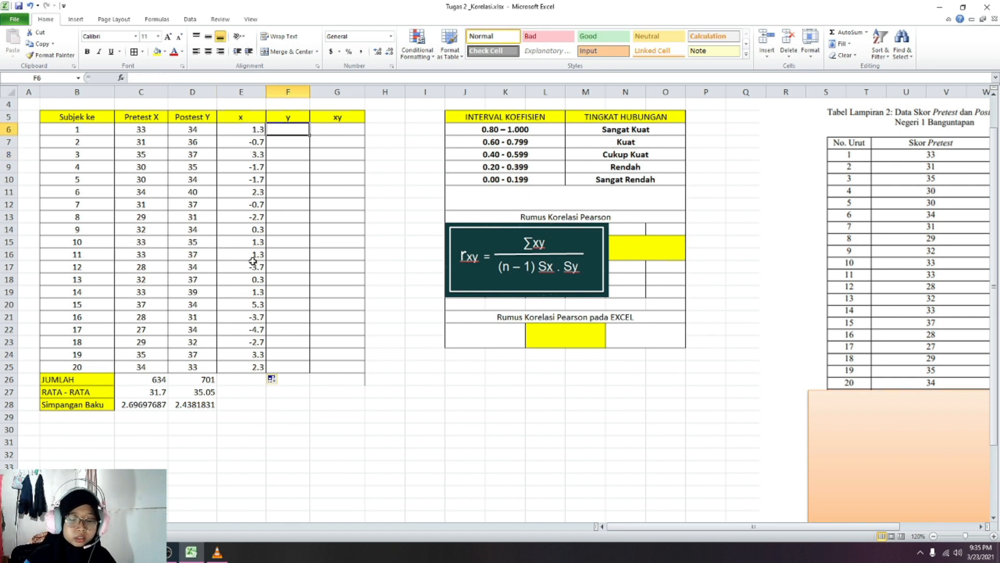
pyautogui.write('=')
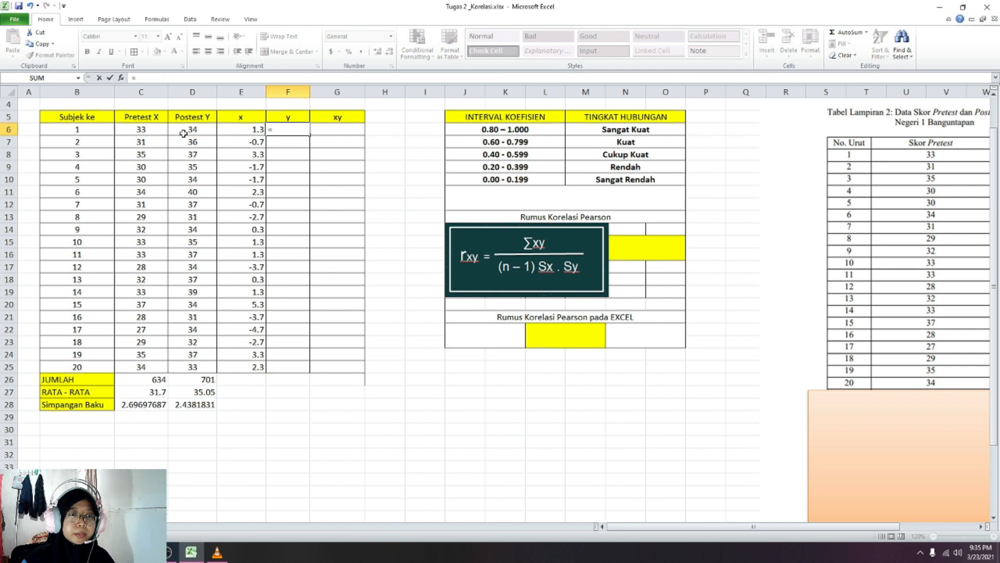
pyautogui.click(183, 133)
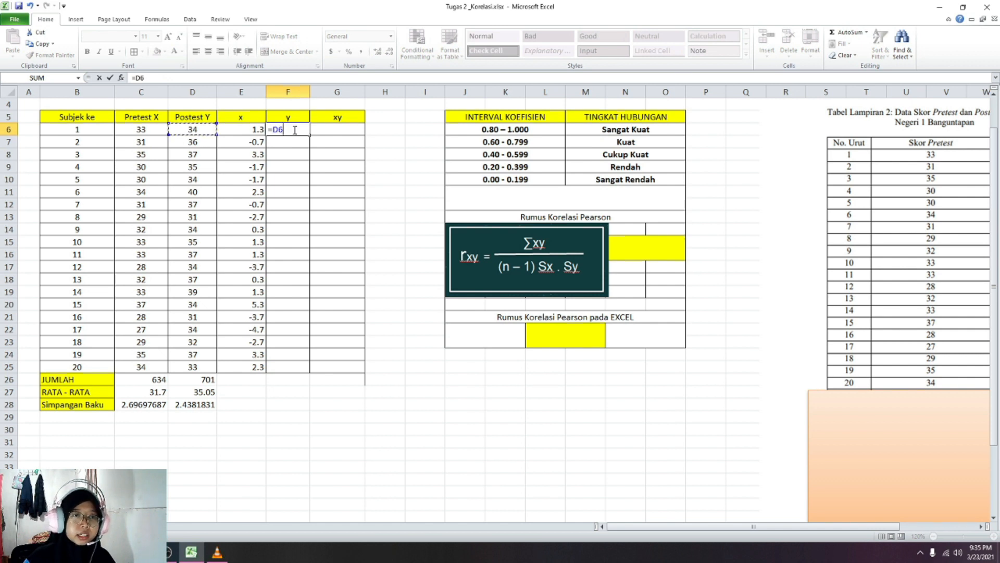
pyautogui.write('-')
pyautogui.click(196, 393)
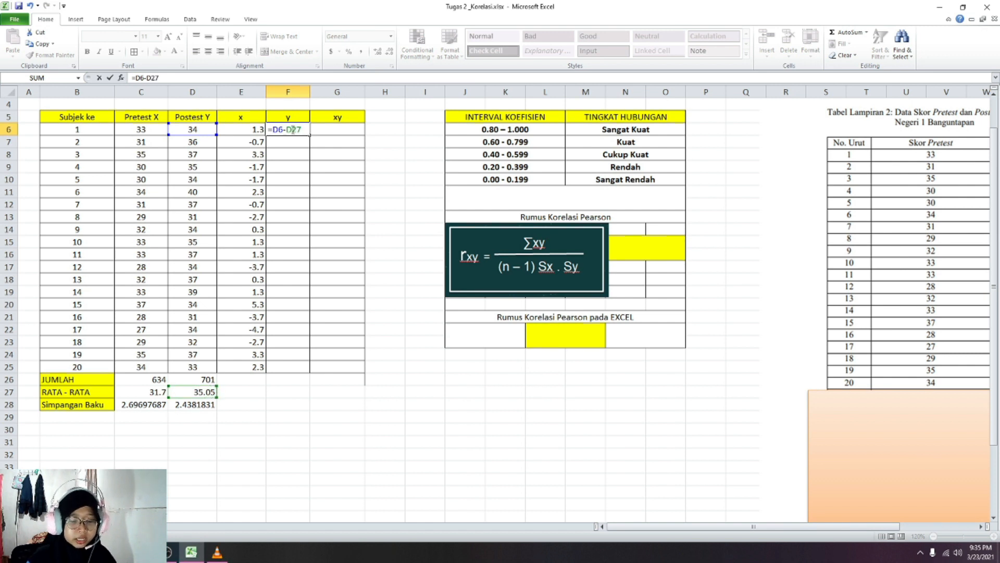
pyautogui.write('$')
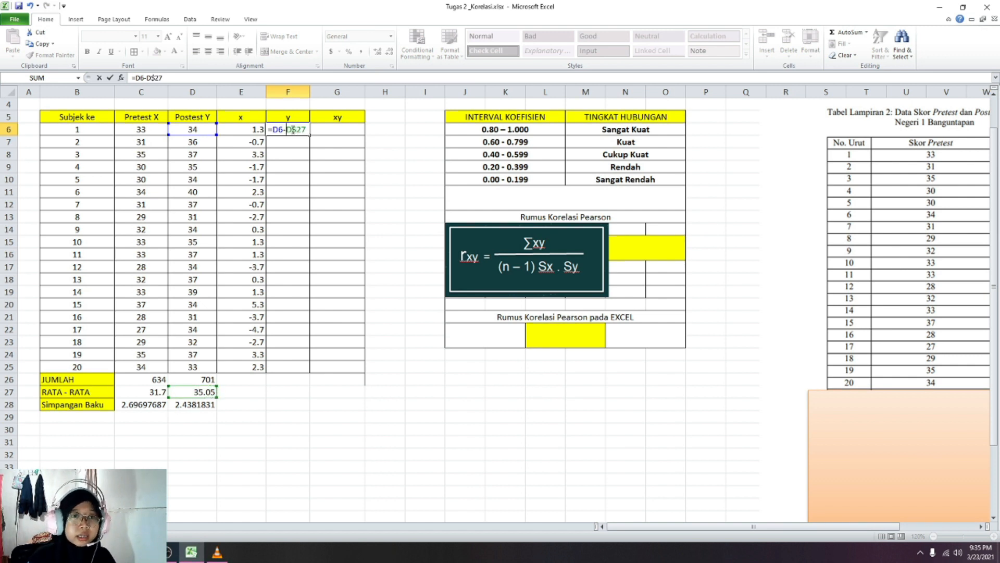
pyautogui.press('Return')
pyautogui.click(292, 129)
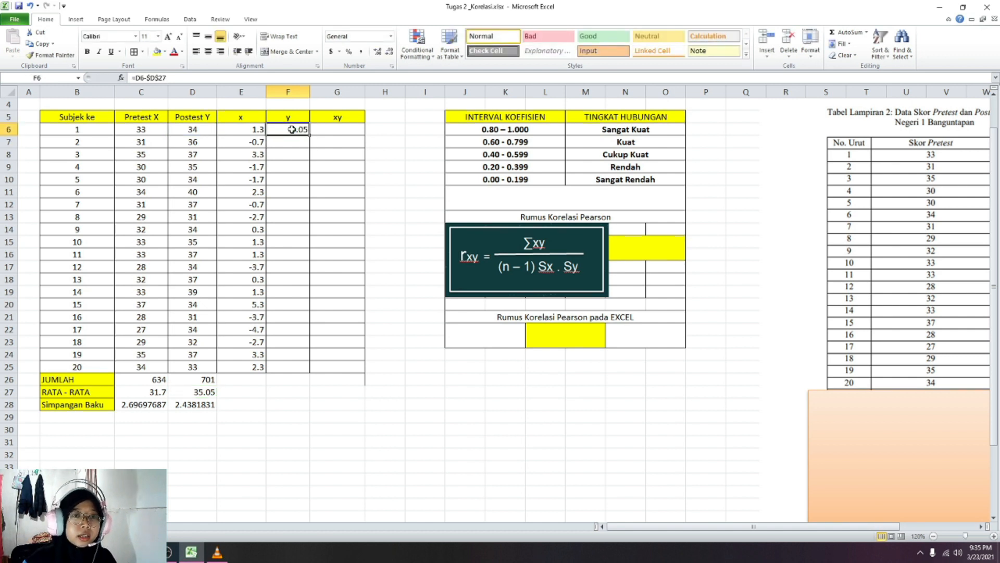
pyautogui.moveTo(311, 134); pyautogui.dragTo(319, 372)
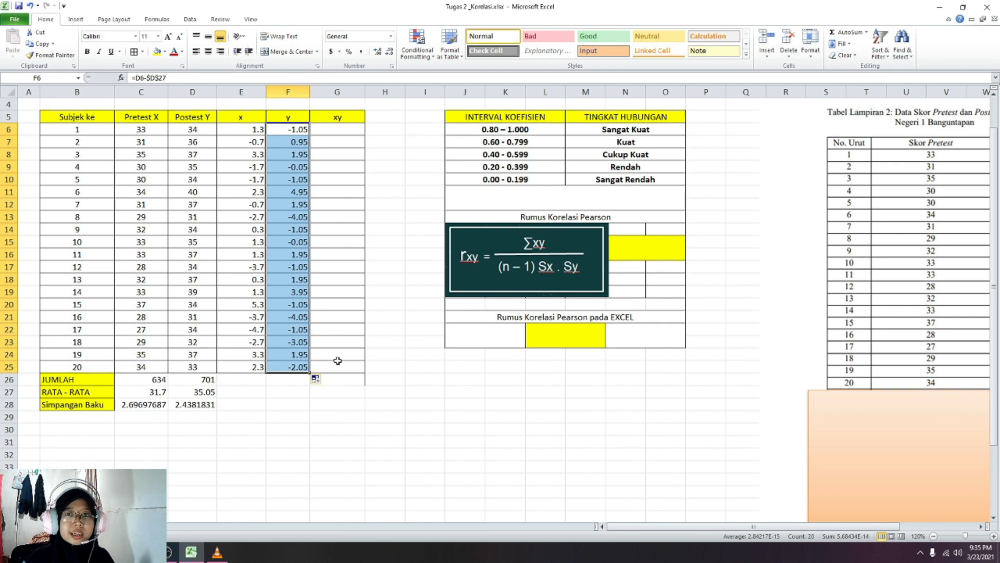
# Enter the formula =E6*F6 in G6 to multiply the first subject's x and y deviations
pyautogui.click(450, 275)
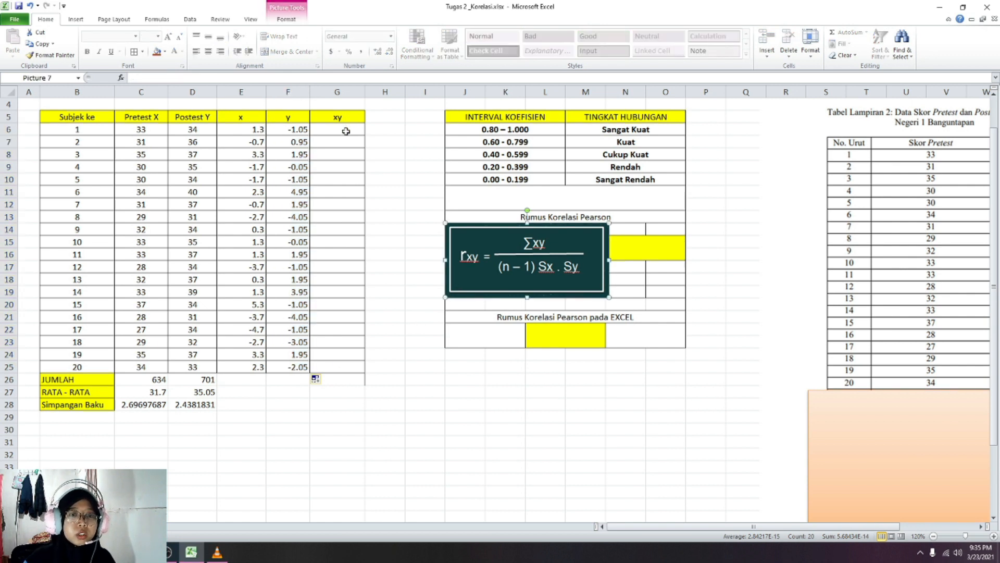
pyautogui.click(348, 111)
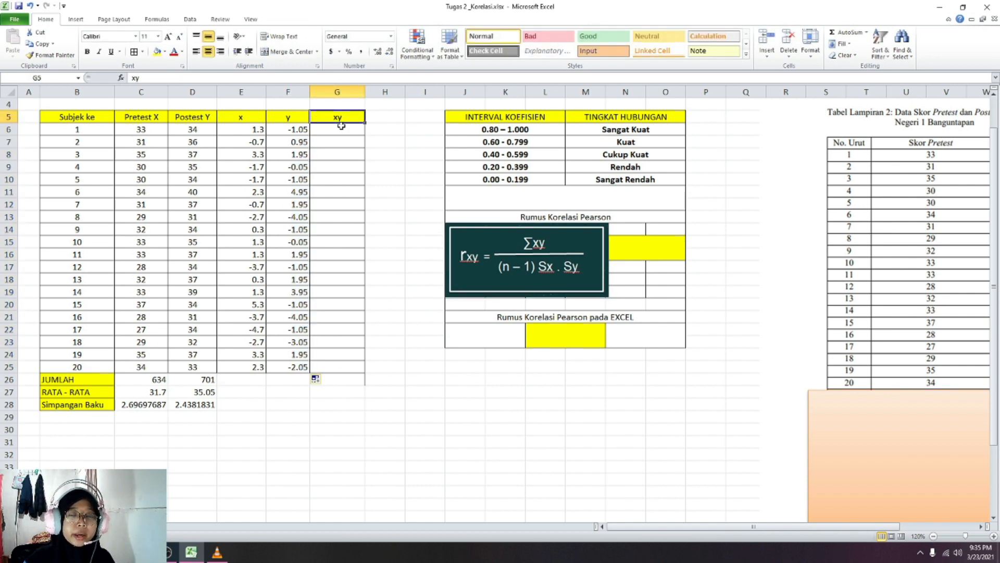
pyautogui.click(342, 126)
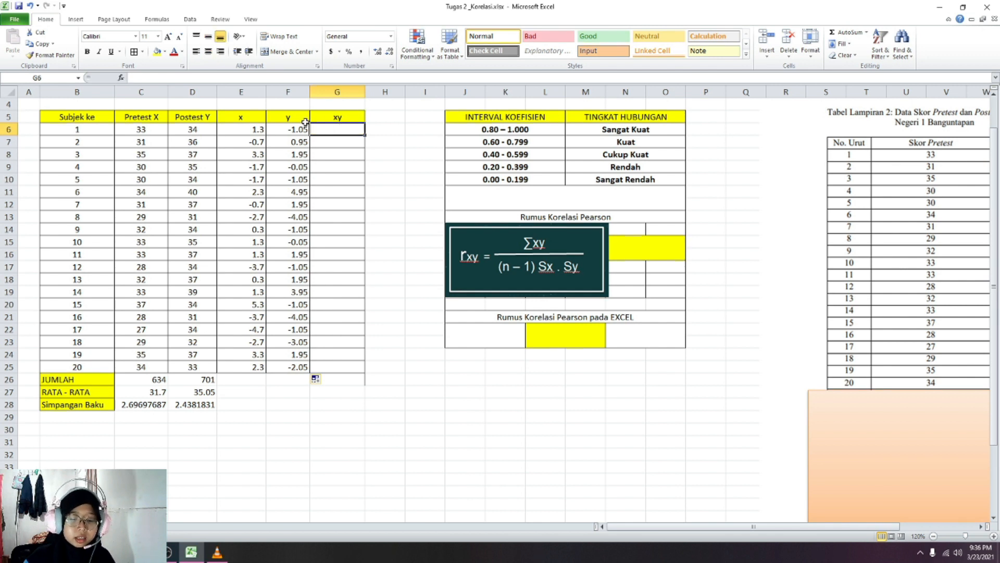
pyautogui.write('=')
pyautogui.click(254, 131)
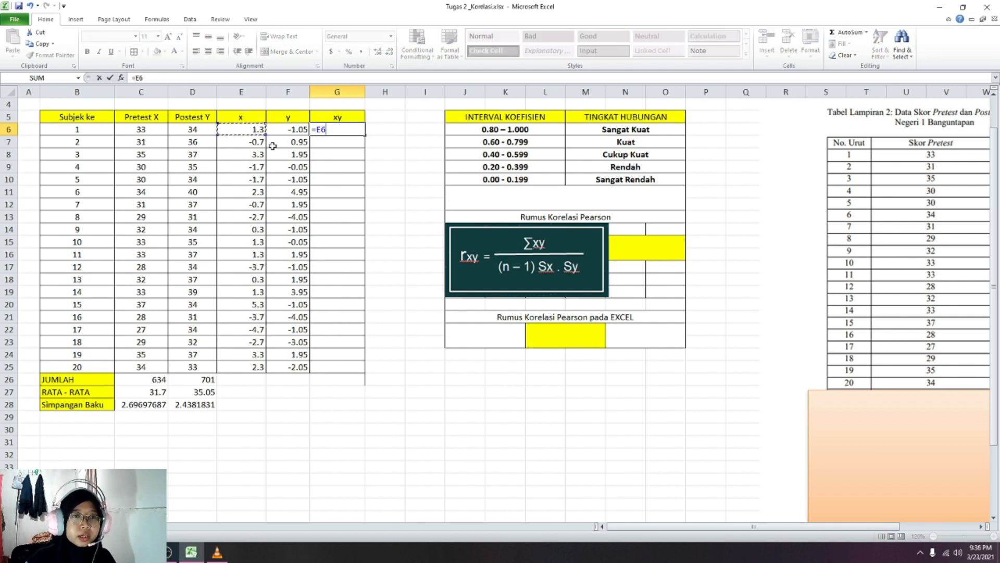
pyautogui.write('*')
pyautogui.click(302, 130)
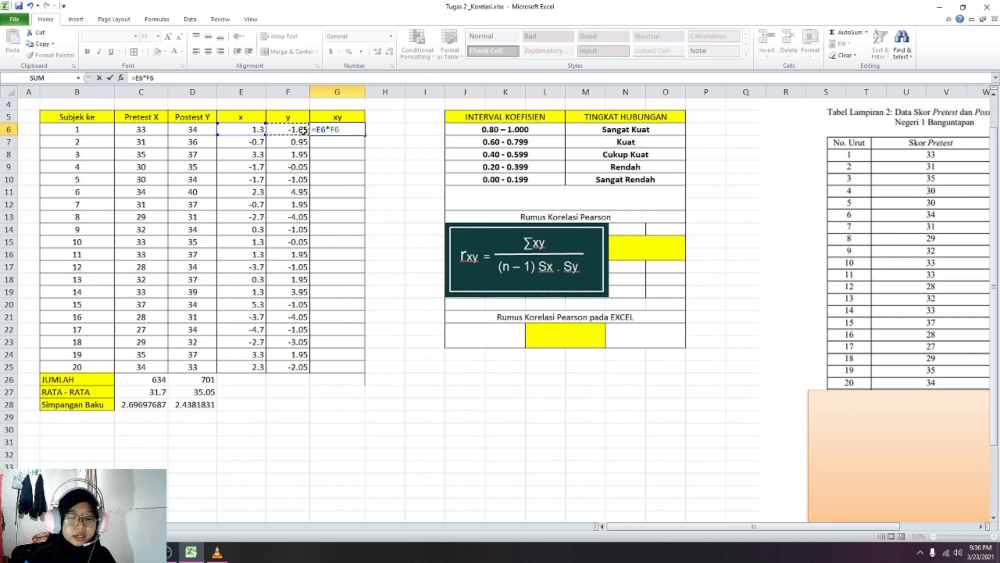
pyautogui.press('Return')
# Fill the product formula from G6 down the xy column to G25
pyautogui.click(326, 129)
pyautogui.moveTo(364, 135); pyautogui.dragTo(364, 369)
pyautogui.click(381, 401)
pyautogui.click(343, 426)
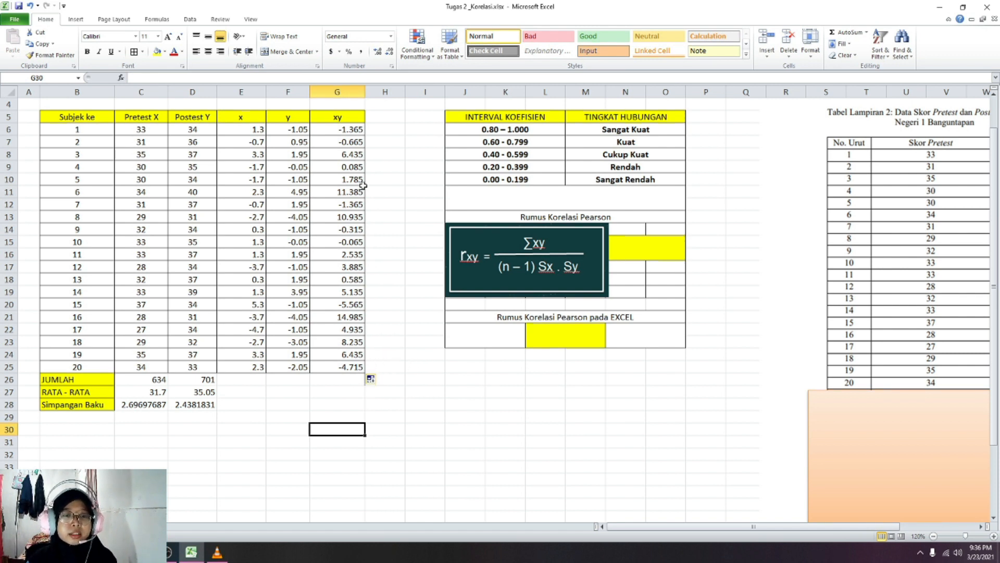
# Total the xy products in G26 of the JUMLAH row with SUM over G6:G25
pyautogui.click(357, 381)
pyautogui.write('=')
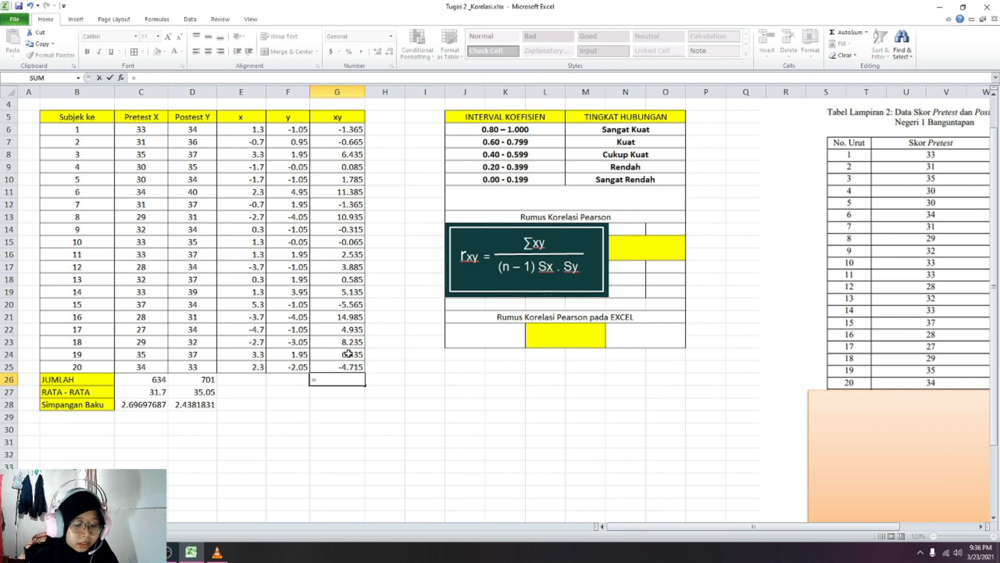
pyautogui.write('SUM(')
pyautogui.moveTo(338, 129); pyautogui.dragTo(344, 367)
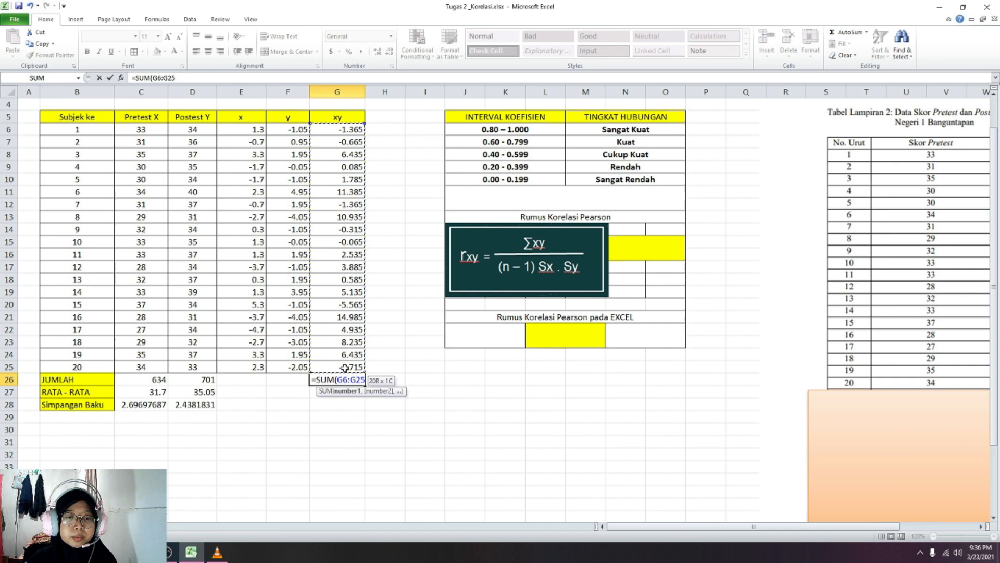
pyautogui.press('Return')
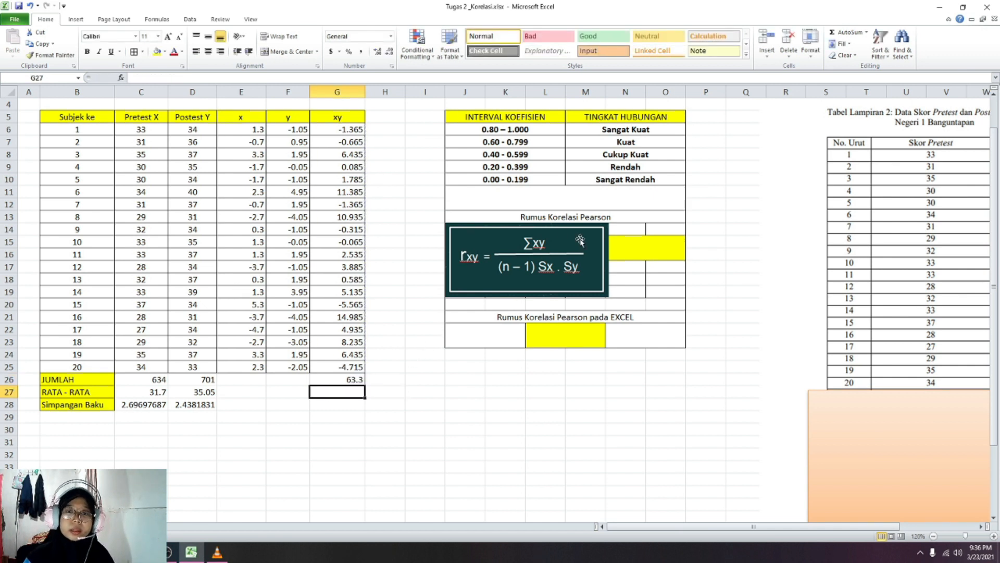
# Calculate the manual Pearson correlation in the yellow cell N15 beside the formula picture with =G26/(19*C28*D28)
pyautogui.click(619, 248)
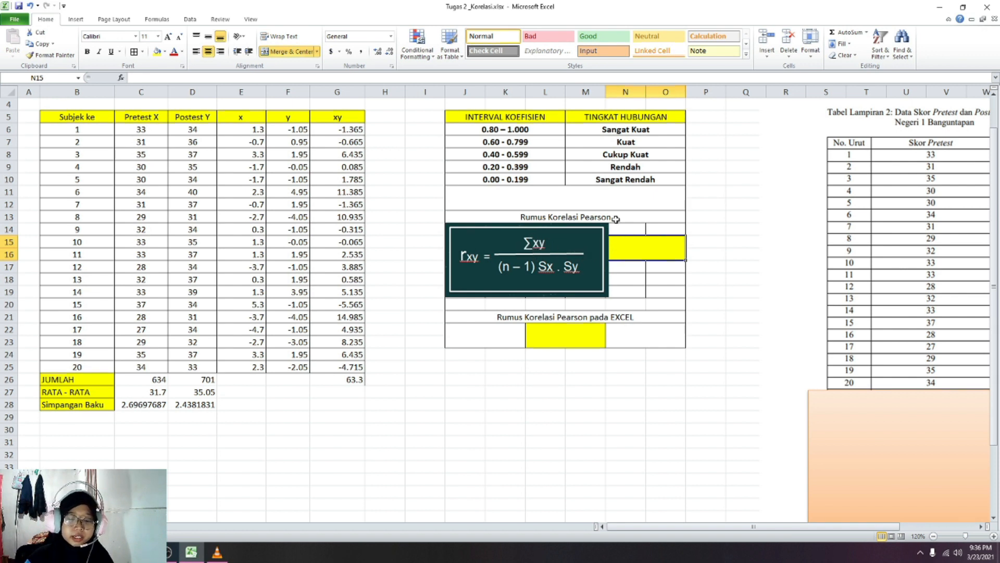
pyautogui.write('=')
pyautogui.click(346, 379)
pyautogui.write('/')
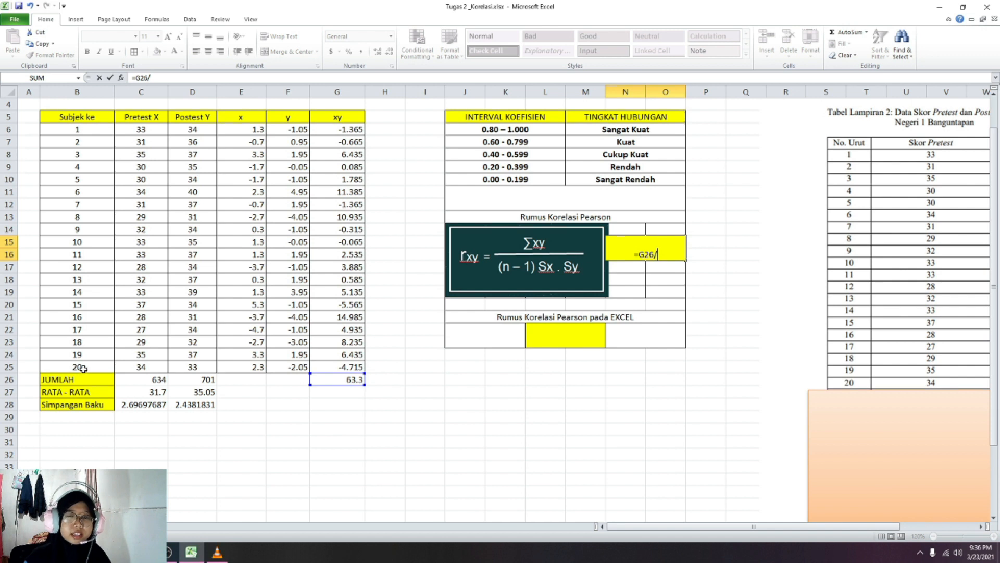
pyautogui.write('(19')
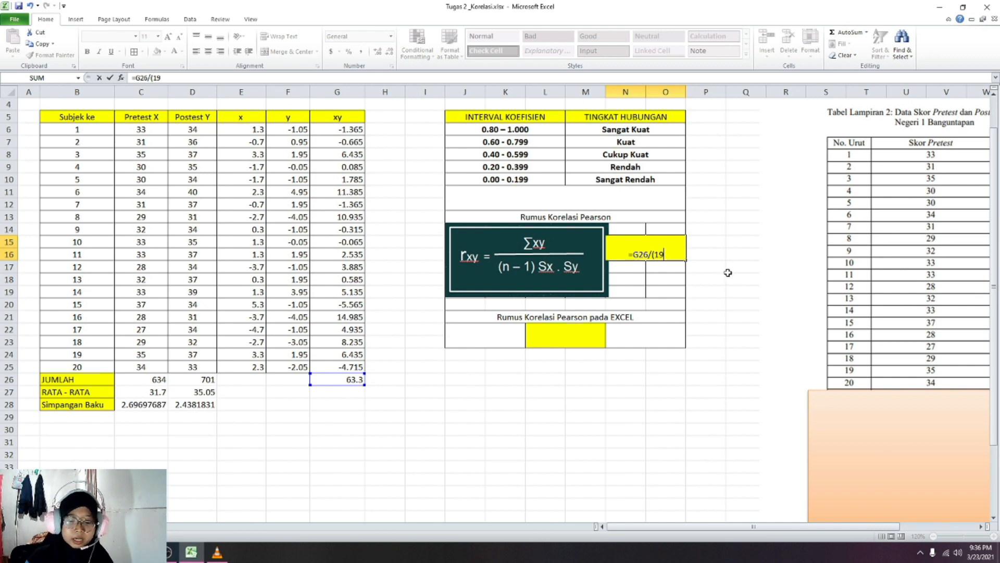
pyautogui.write('*')
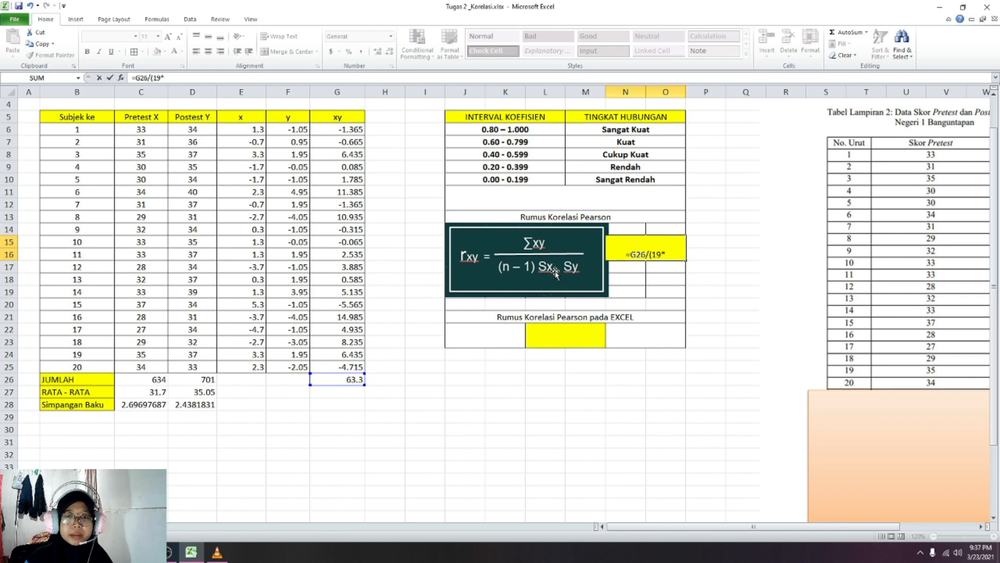
pyautogui.click(132, 404)
pyautogui.write('*')
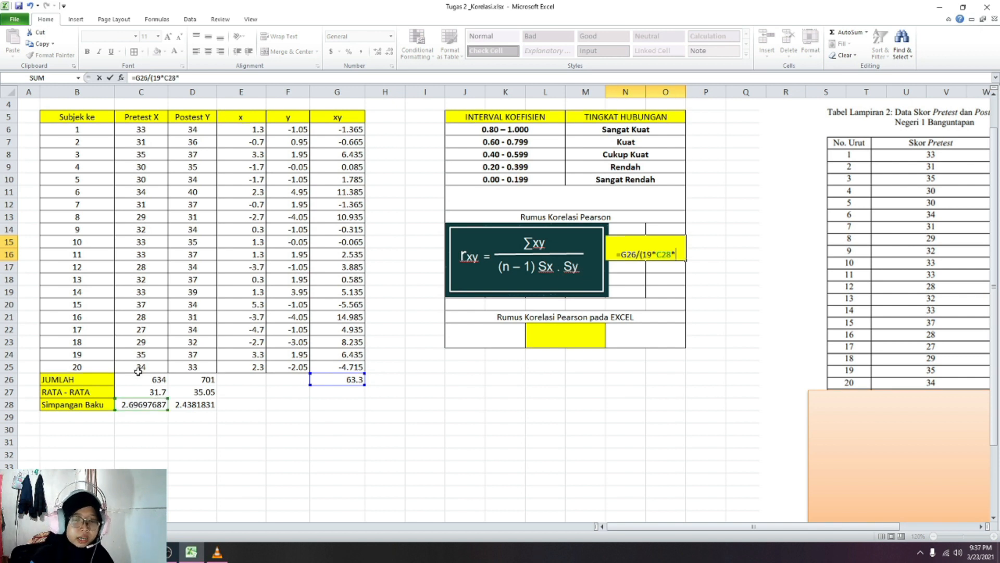
pyautogui.click(183, 404)
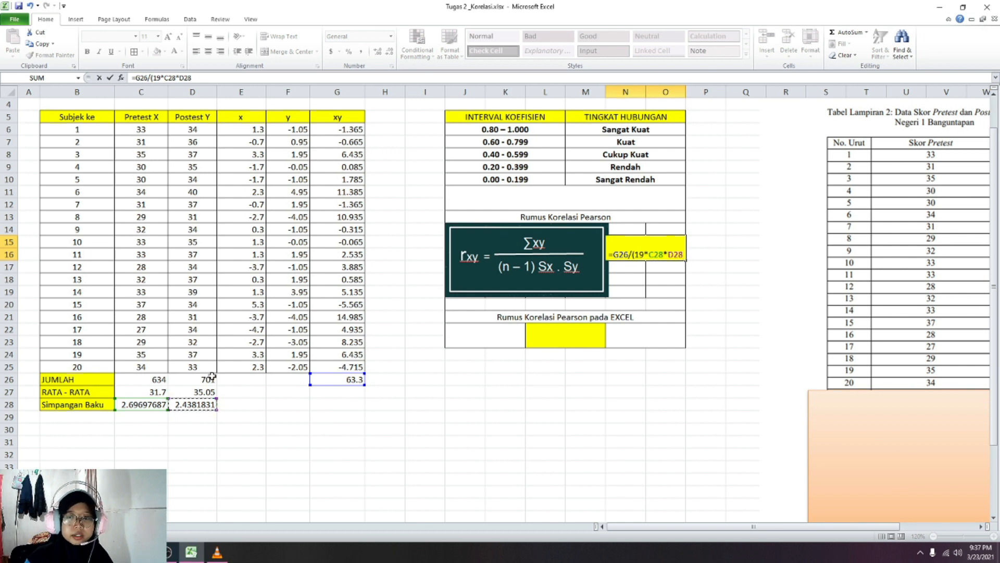
pyautogui.press('Return')
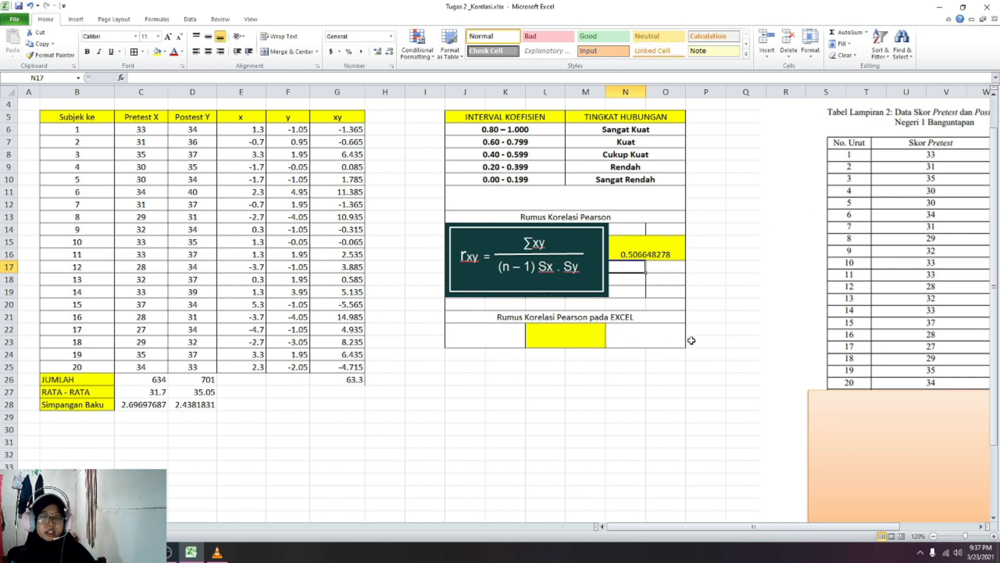
# Calculate the correlation in the yellow cell under Rumus Korelasi Pearson pada EXCEL with PEARSON over C6:C25 and D6:D25
pyautogui.click(568, 344)
pyautogui.write('=')
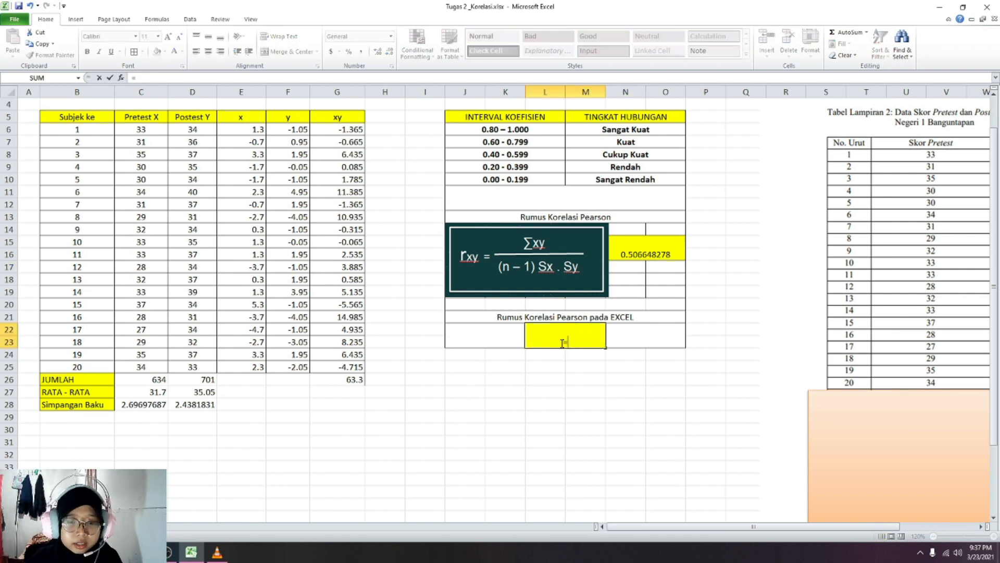
pyautogui.write('P')
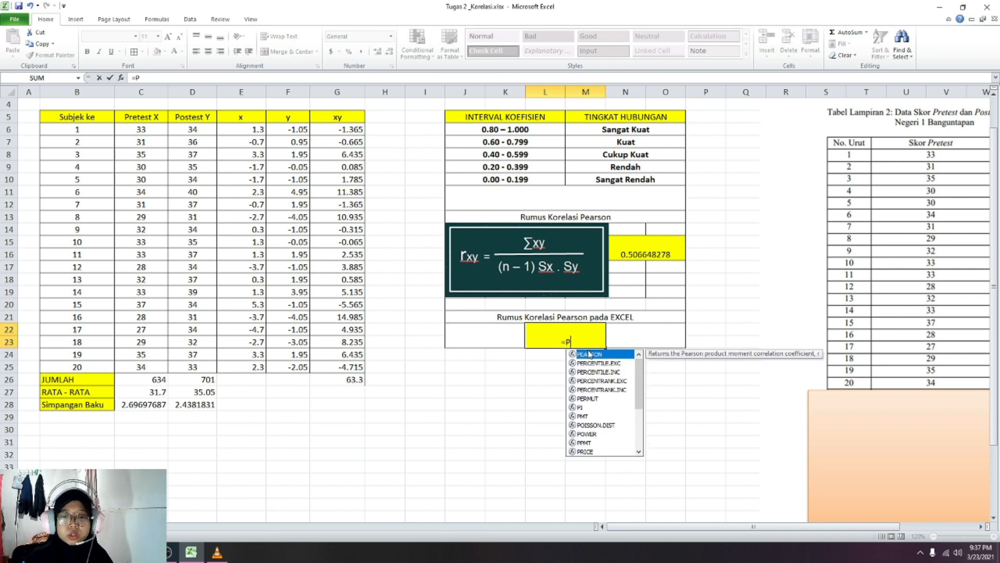
pyautogui.doubleClick(589, 354)
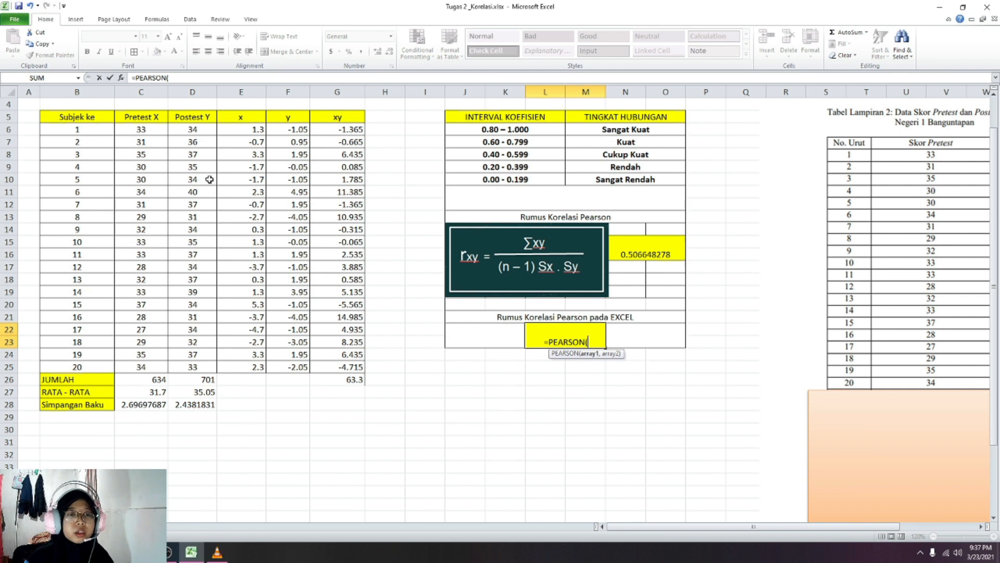
pyautogui.moveTo(151, 127); pyautogui.dragTo(159, 367)
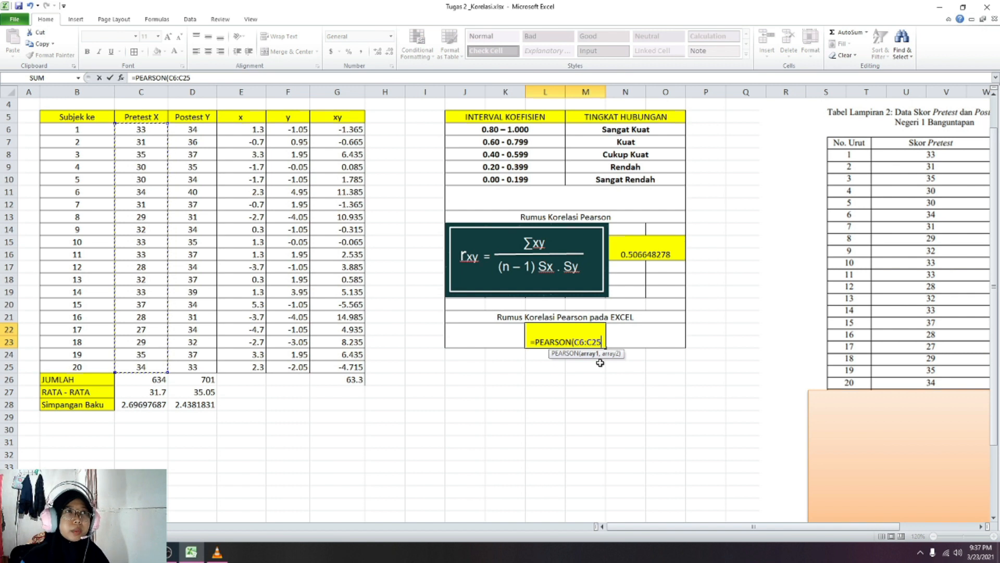
pyautogui.write(',')
pyautogui.moveTo(199, 130); pyautogui.dragTo(211, 366)
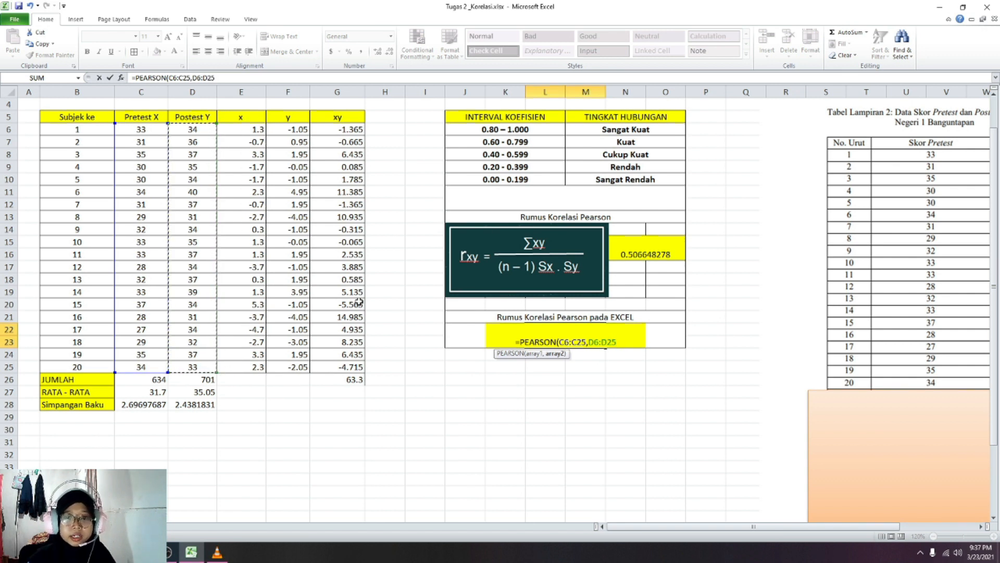
pyautogui.press('Return')
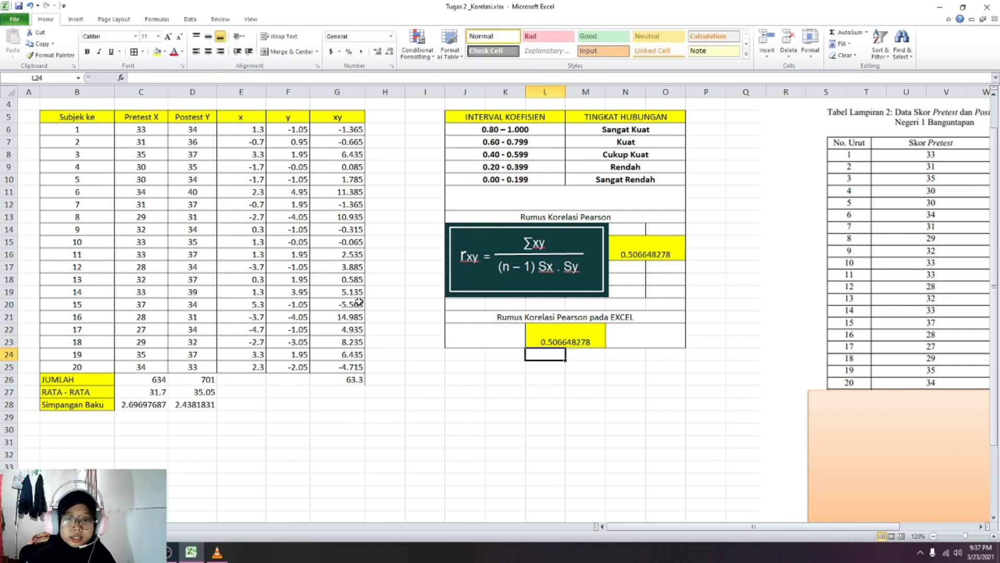
# Highlight the 0.40 - 0.599 Cukup Kuat row of the coefficient interval table with the Bad cell style
pyautogui.click(649, 254)
pyautogui.click(599, 325)
pyautogui.click(664, 251)
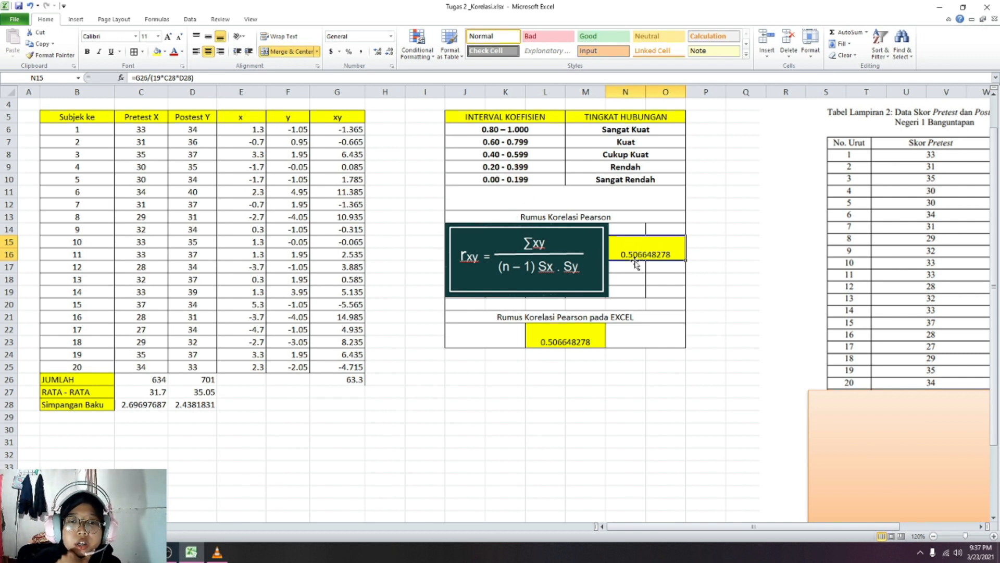
pyautogui.click(518, 155)
pyautogui.moveTo(671, 156); pyautogui.dragTo(560, 156)
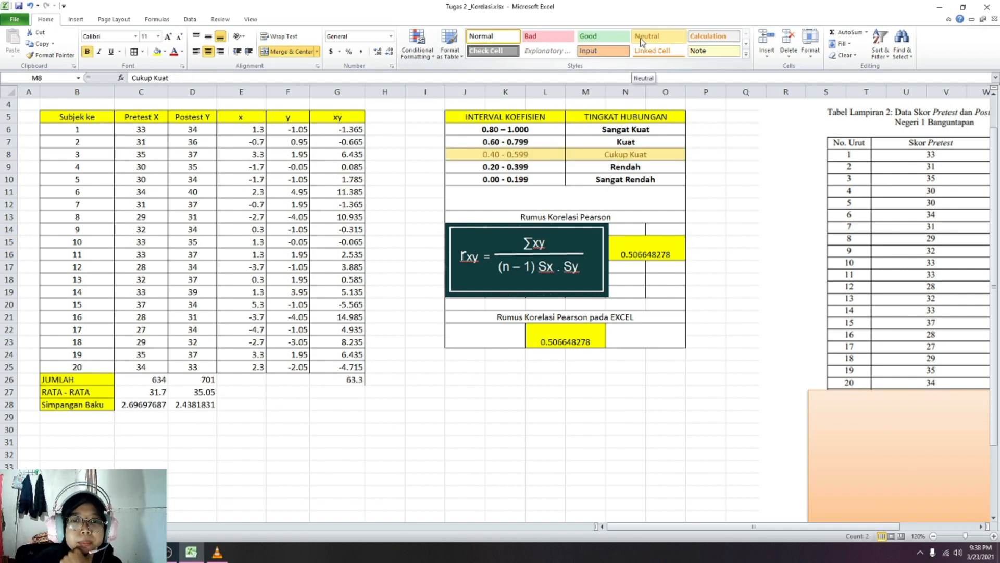
pyautogui.click(545, 36)
pyautogui.click(698, 202)
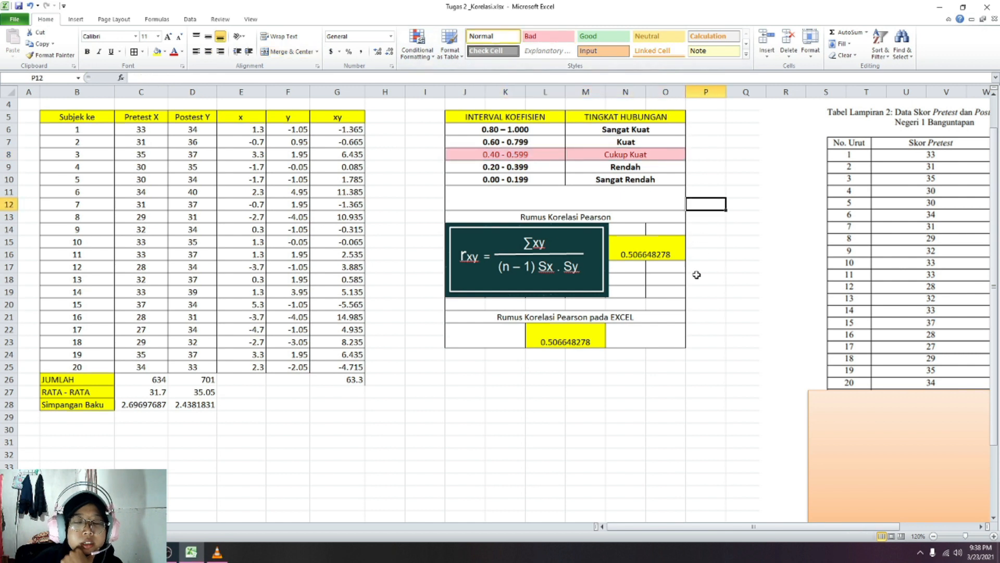